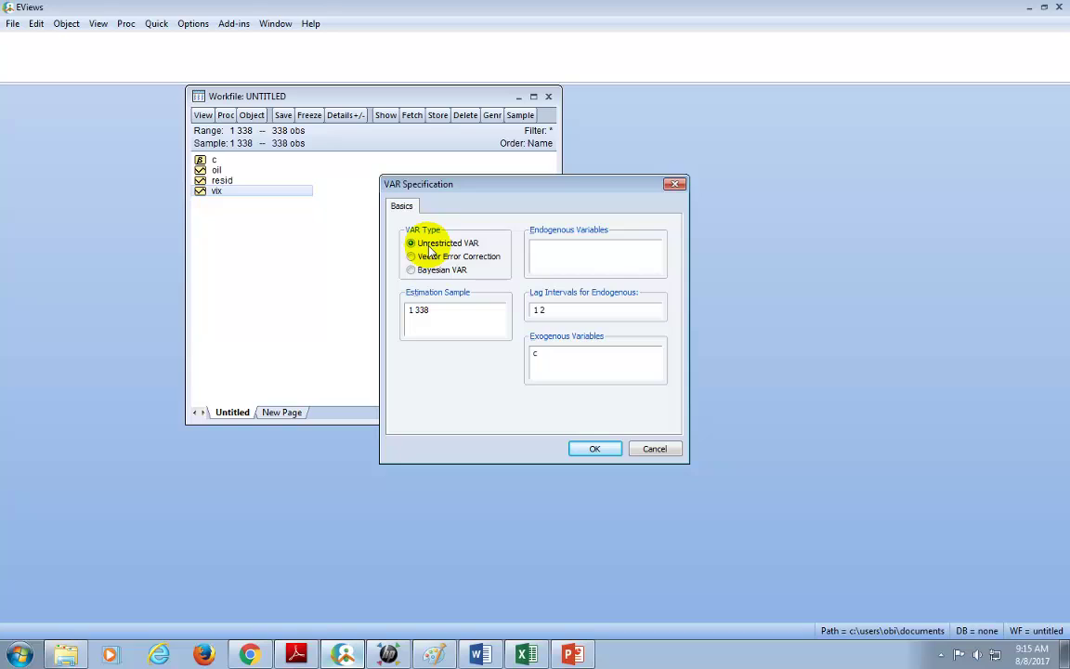
Estimate an unrestricted VAR with D(VIX) endogenous and c, D(OIL) exogenous.
click(550, 260)
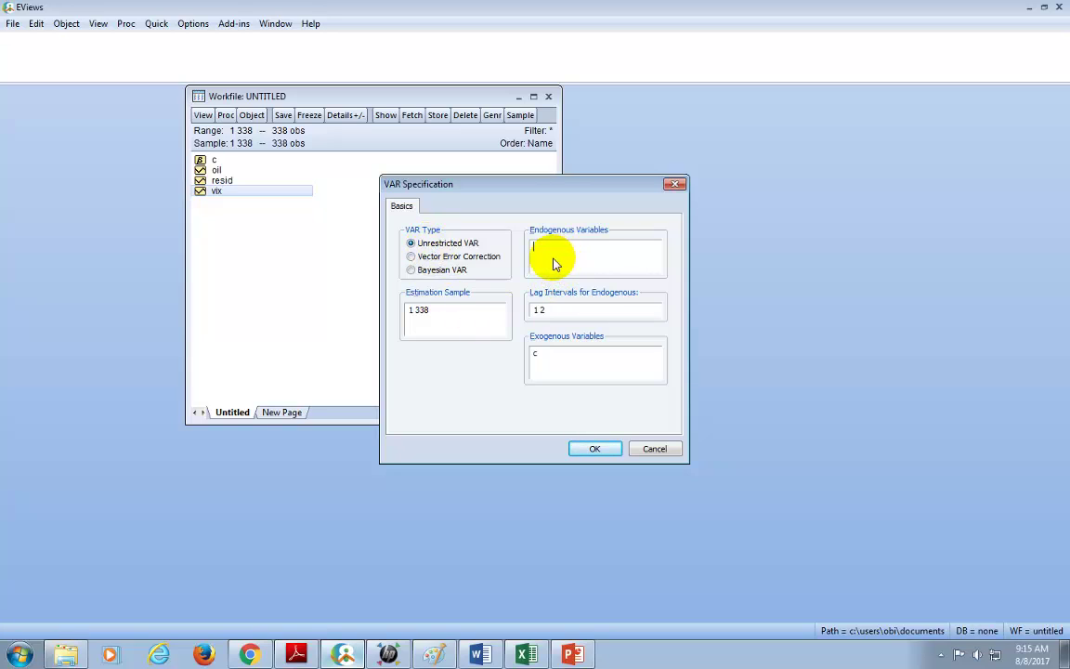
text(D(VIX))
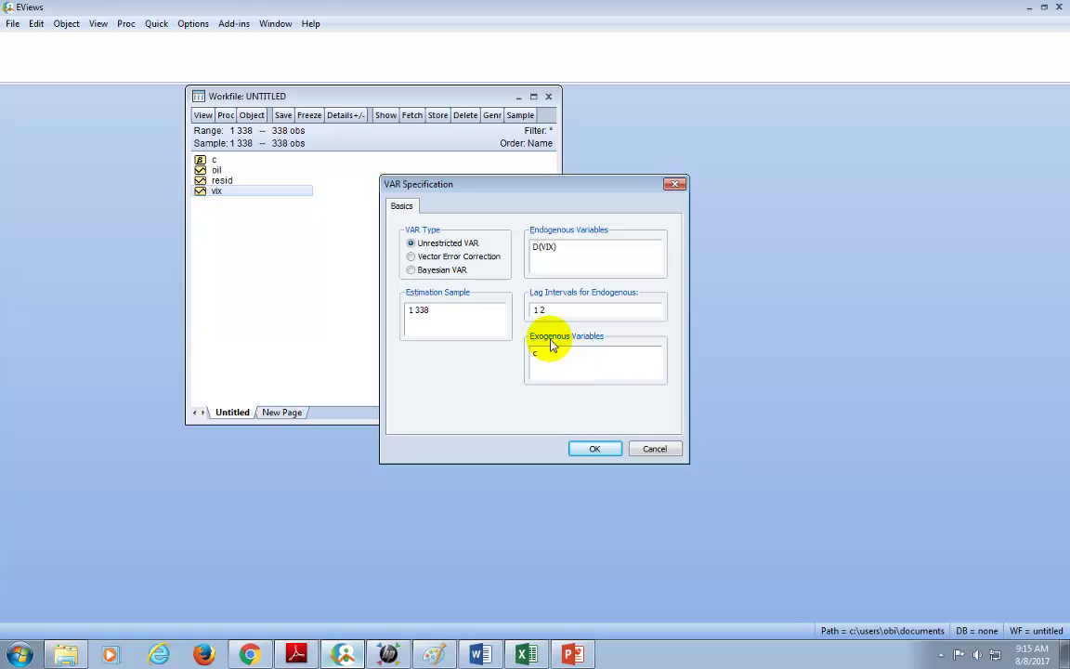
text(D(O)
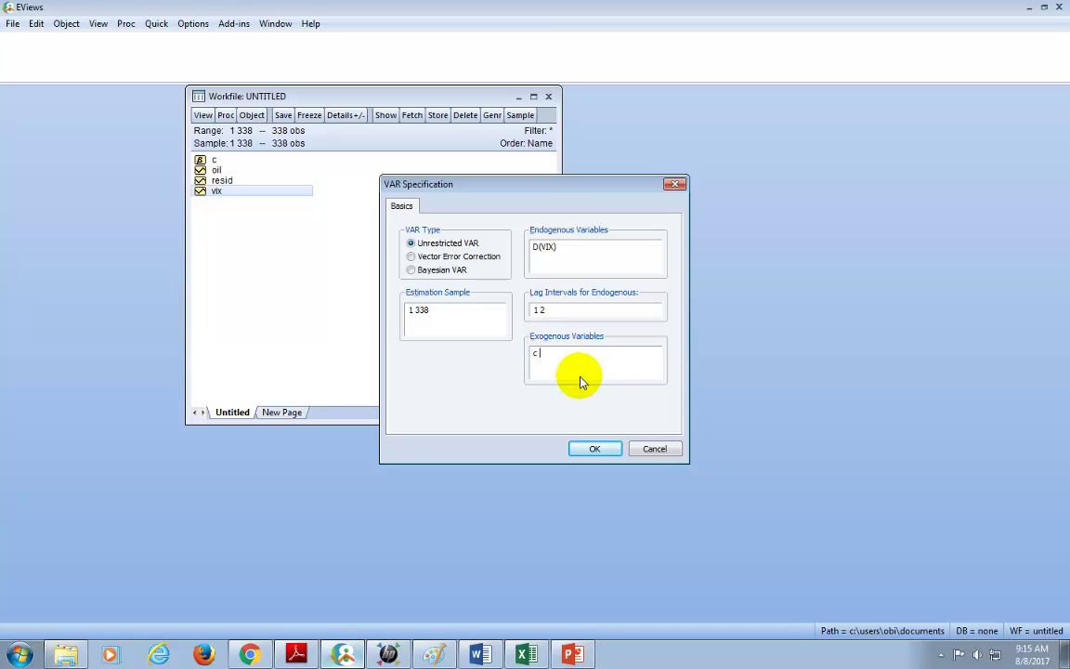
text(IL))
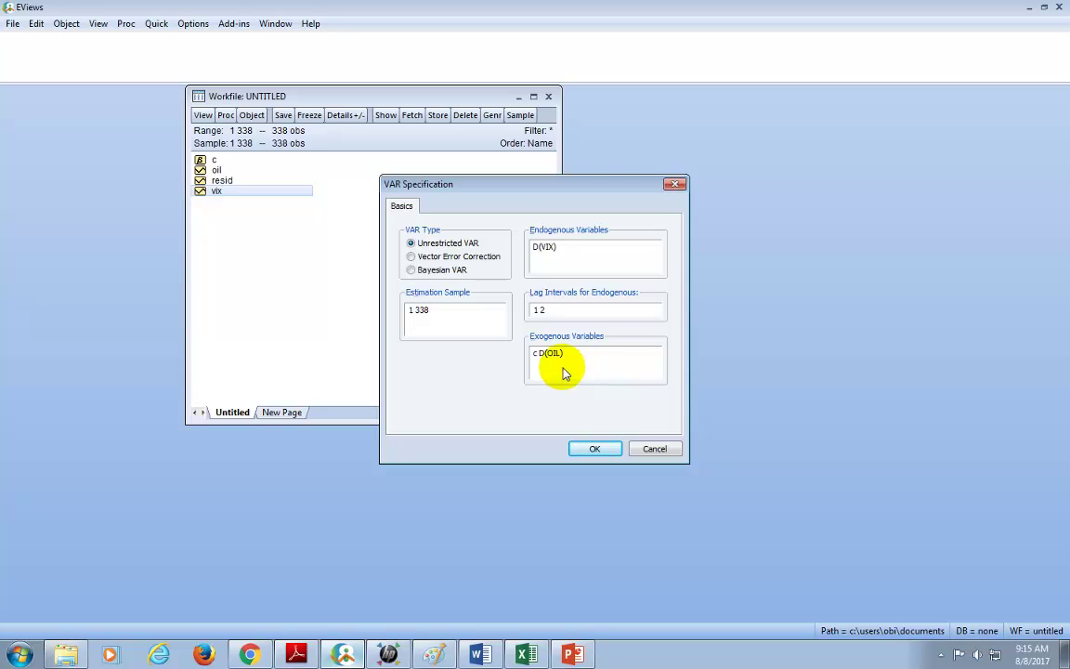
click(594, 450)
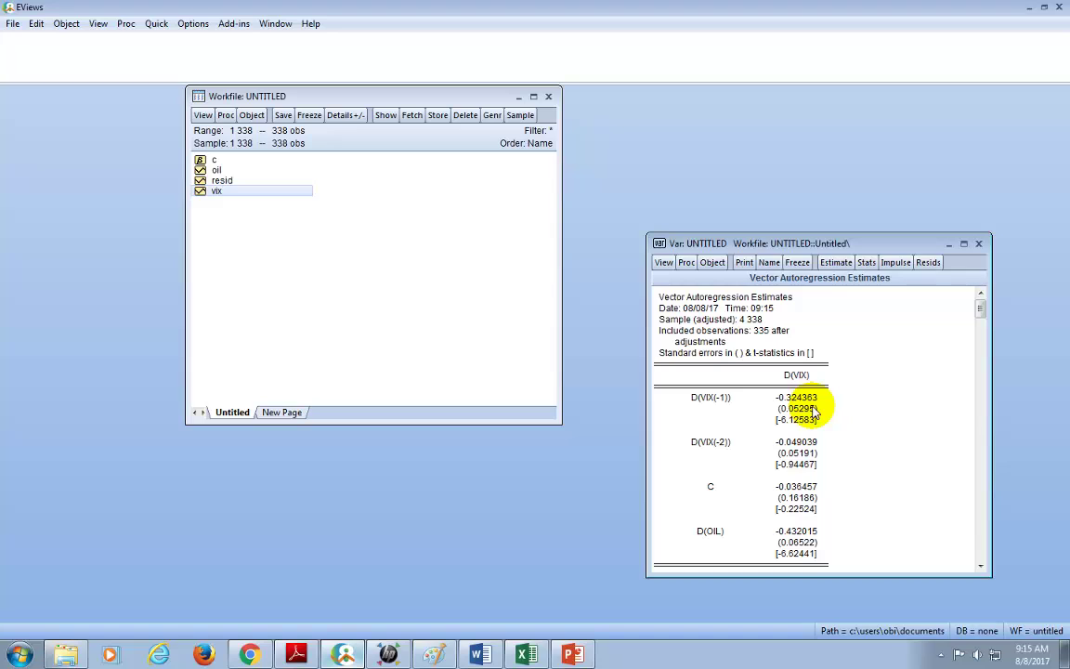
Compute the VAR lag length criteria and review the lag 1 row chosen by all criteria.
click(664, 263)
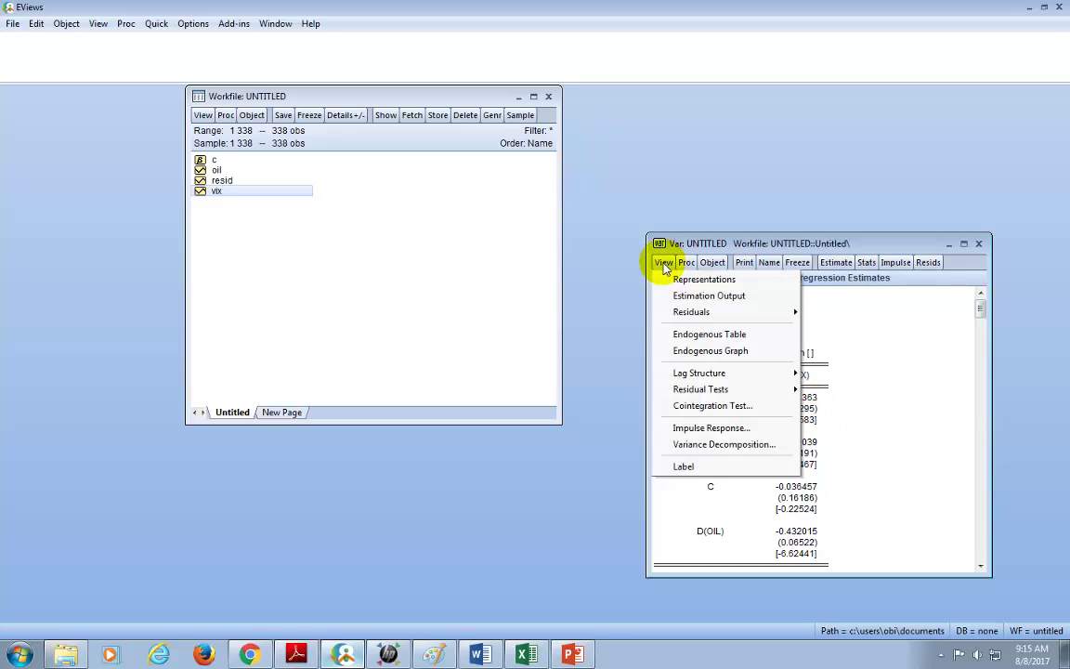
mouse_move(701, 372)
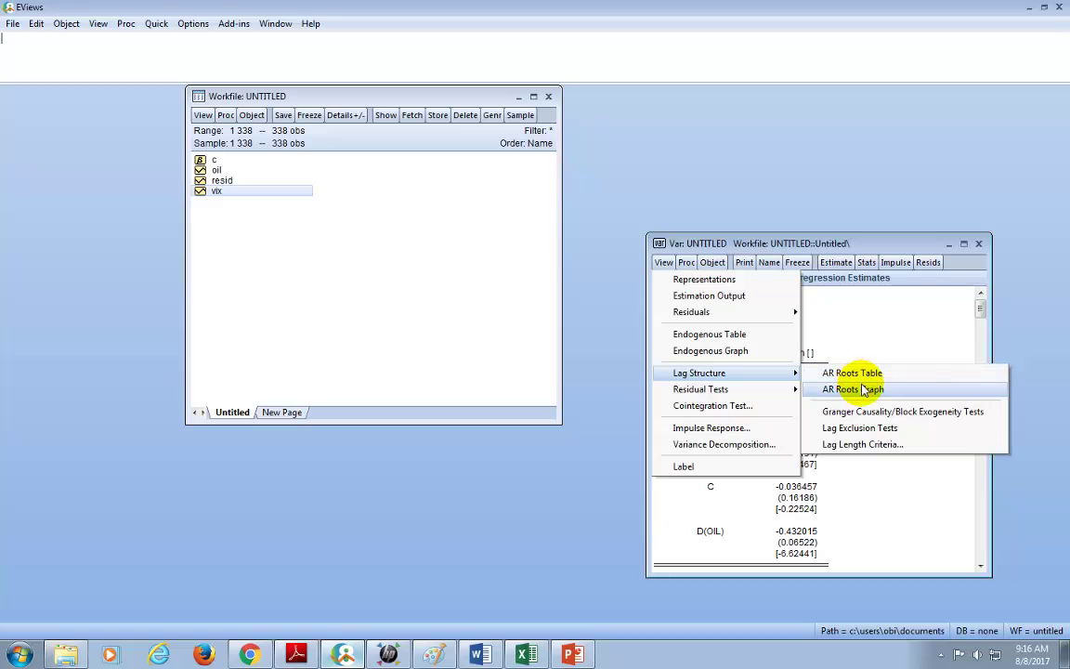
click(863, 445)
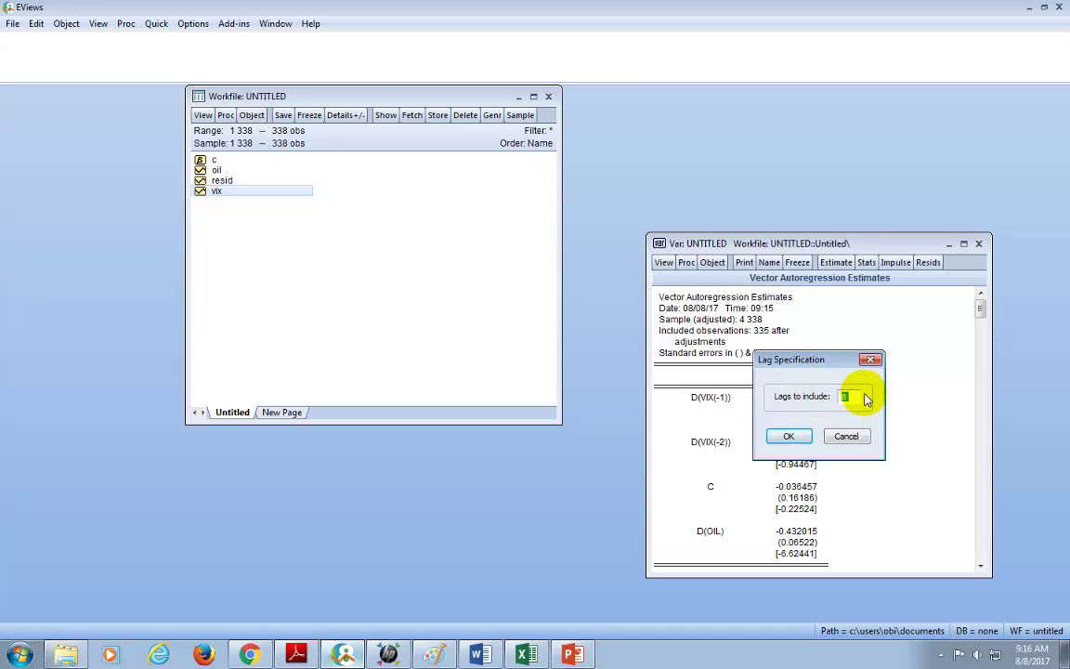
click(789, 436)
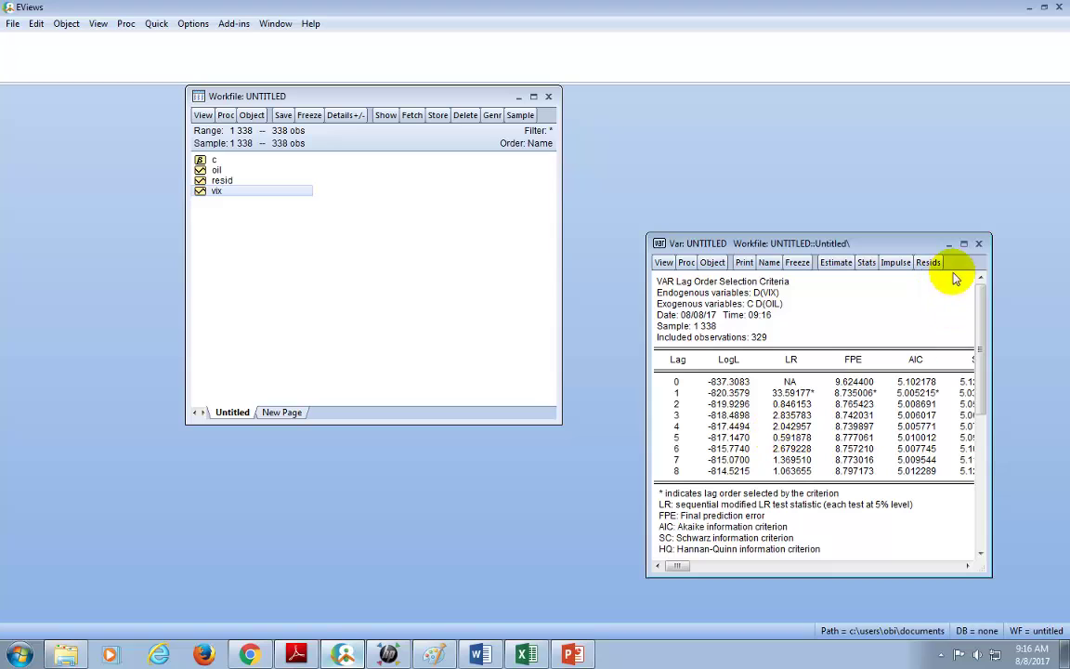
click(963, 245)
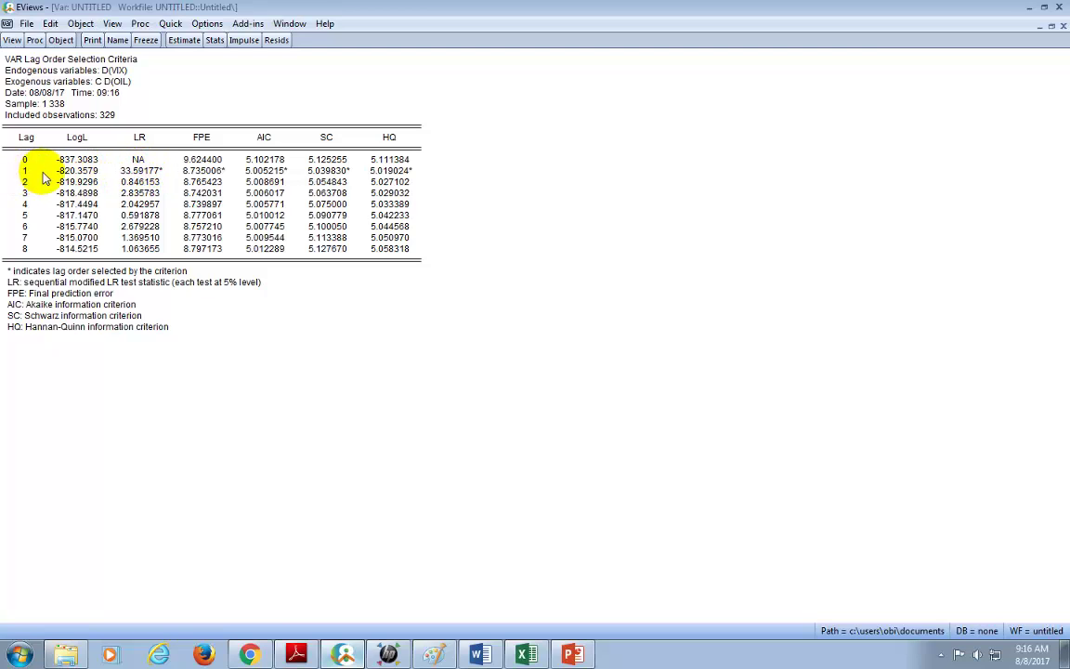
drag(22, 171, 407, 171)
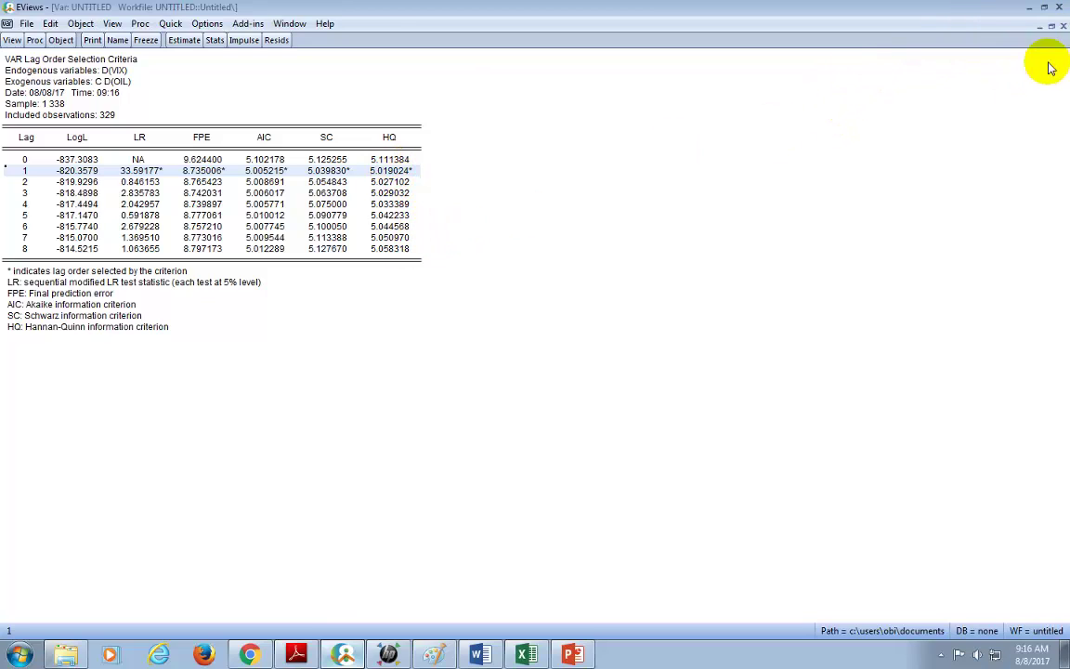
click(1052, 26)
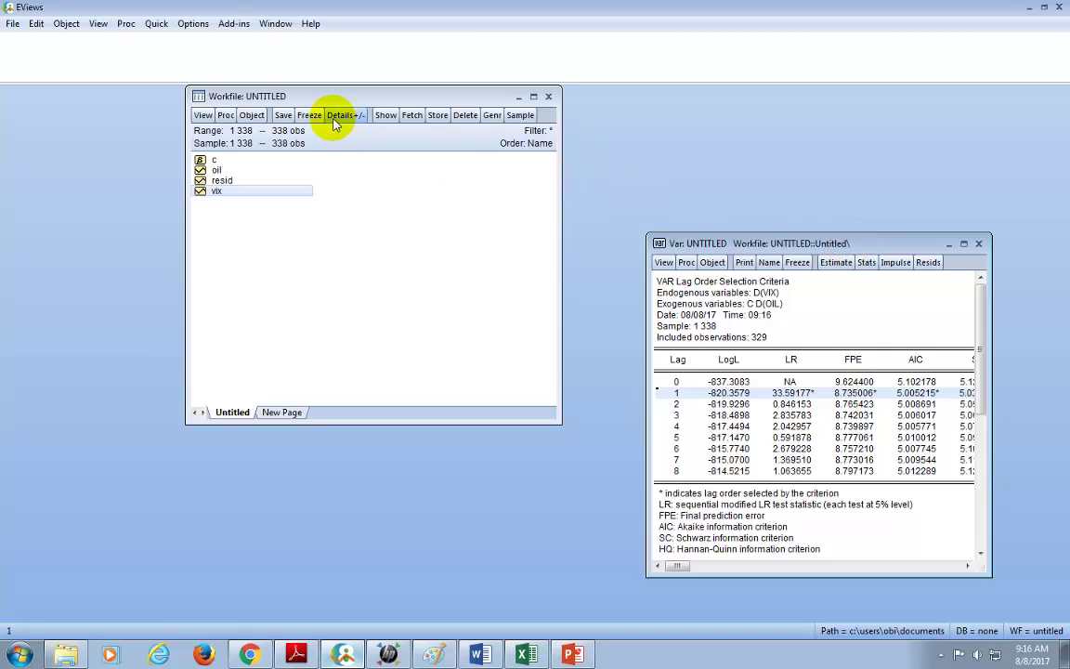
Estimate the least-squares equation D(VIX) C D(VIX(-1)) D(OIL(-1)) VIX(-1) OIL(-1).
click(155, 25)
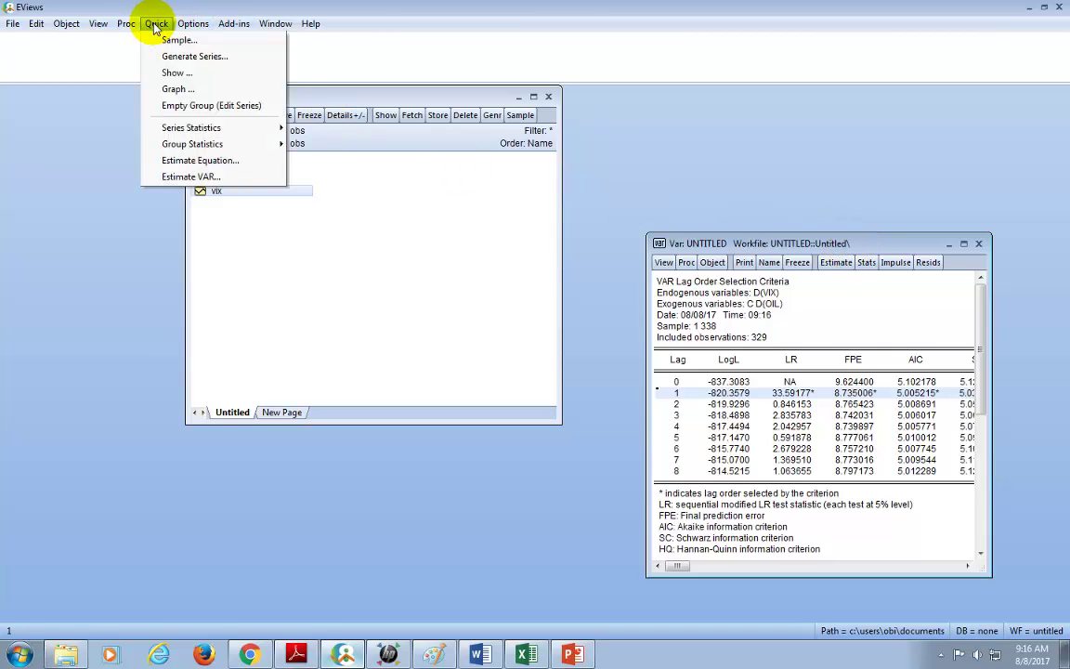
click(201, 159)
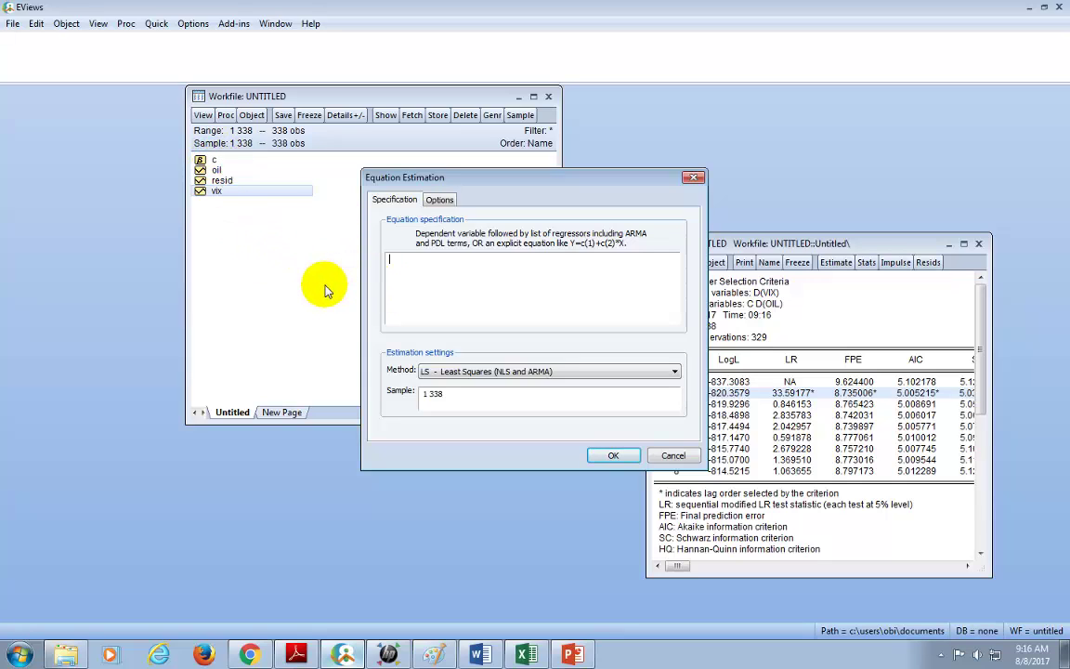
text(D(VIX) C D(VIX)
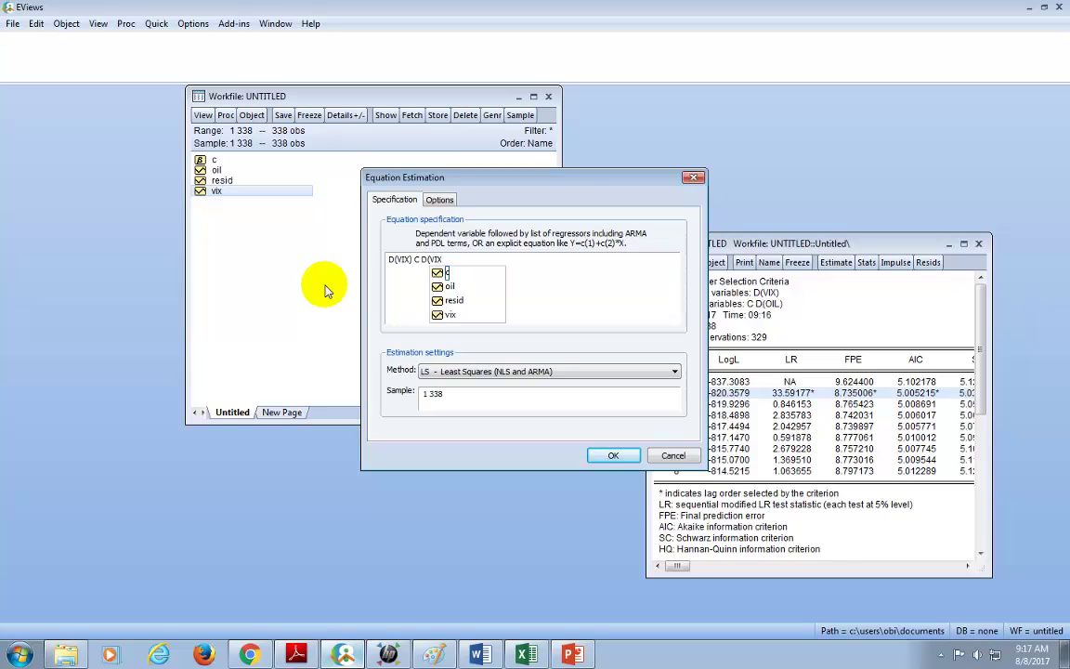
text((-1)
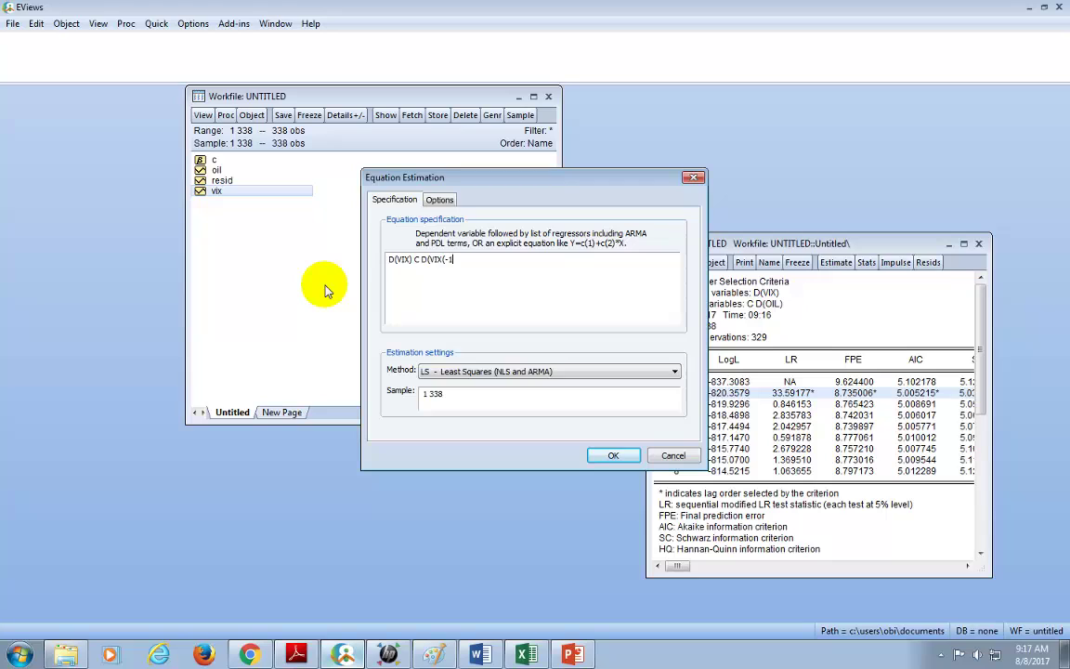
text()) D()
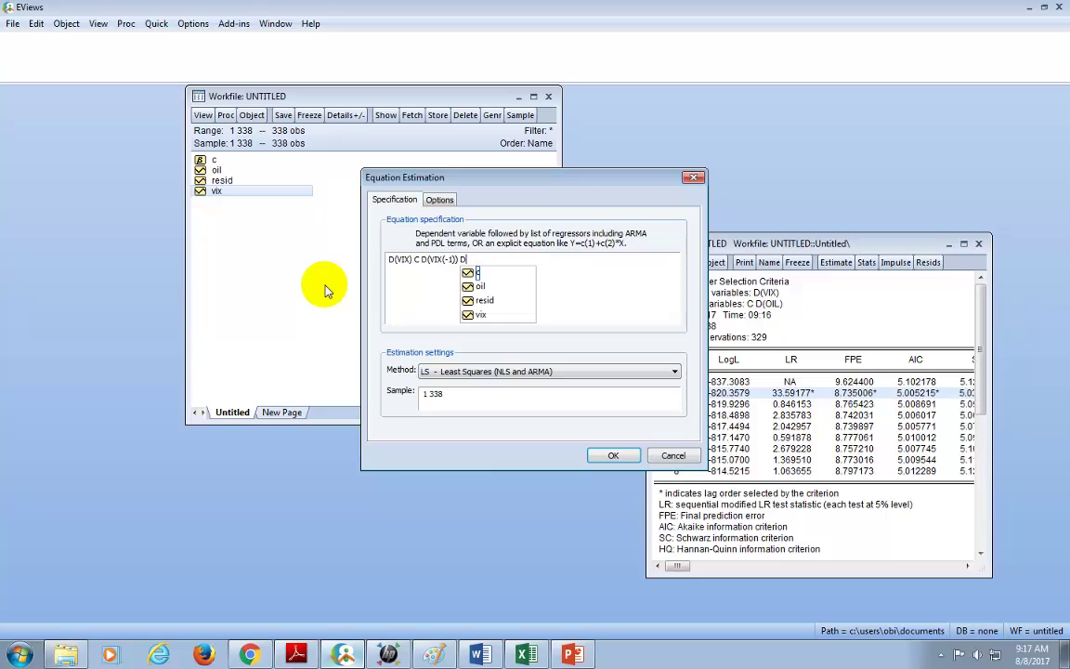
key(Escape)
text(OI)
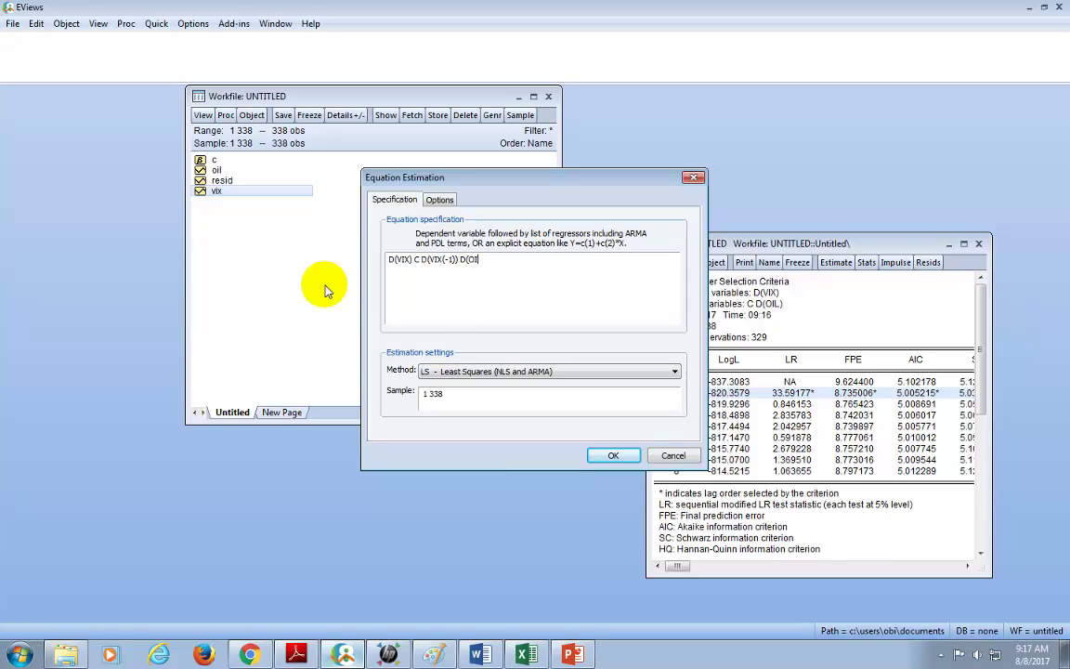
text(L(-1)))
text())
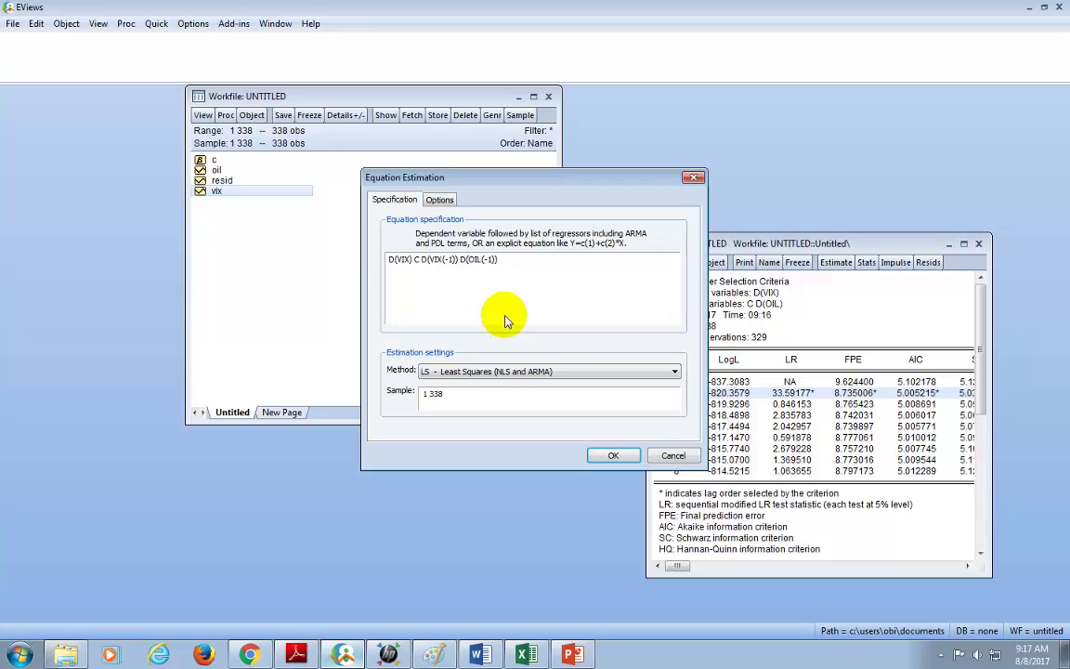
text(VIX(-1) OIL(-1))
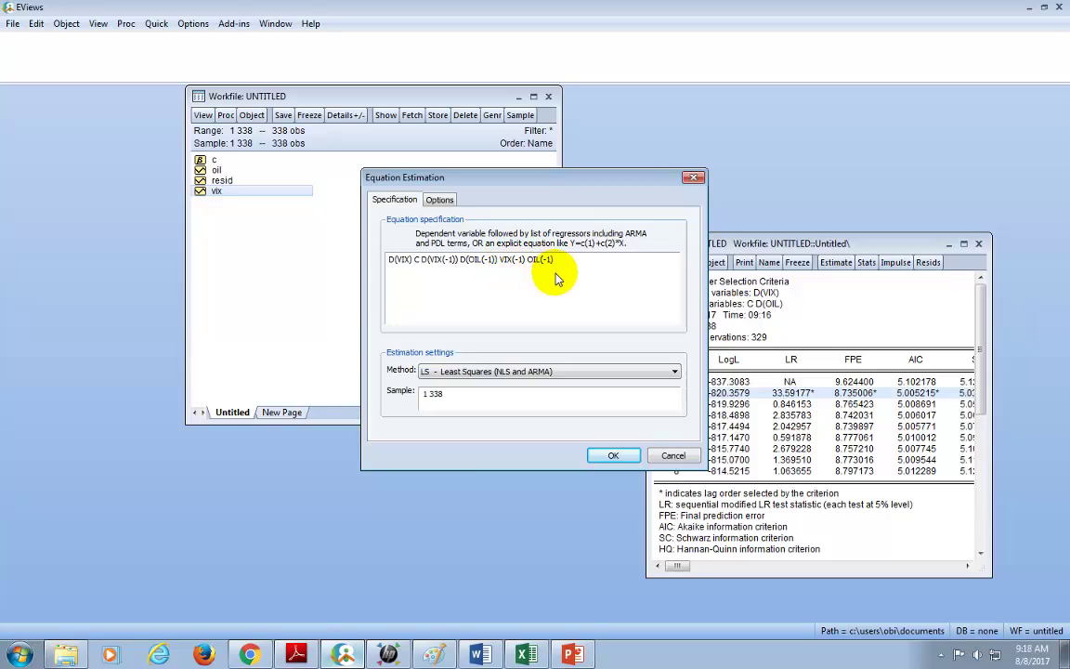
click(614, 456)
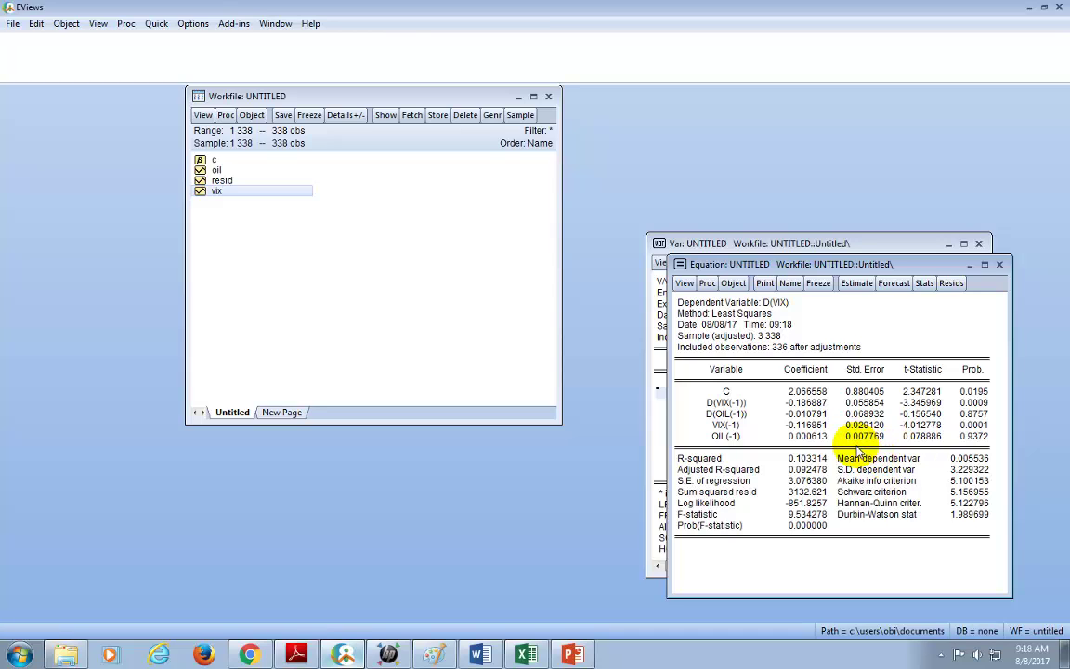
Check the VIX(-1) and OIL(-1) coefficients, then run a 1-lag Breusch-Godfrey LM test.
click(804, 402)
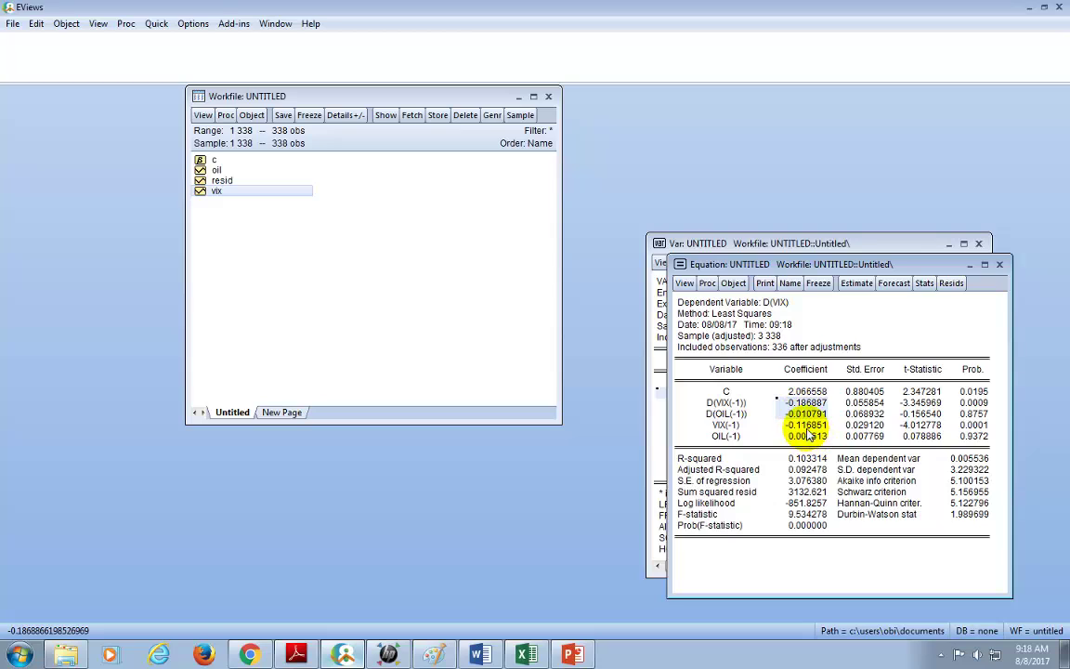
drag(805, 425, 810, 447)
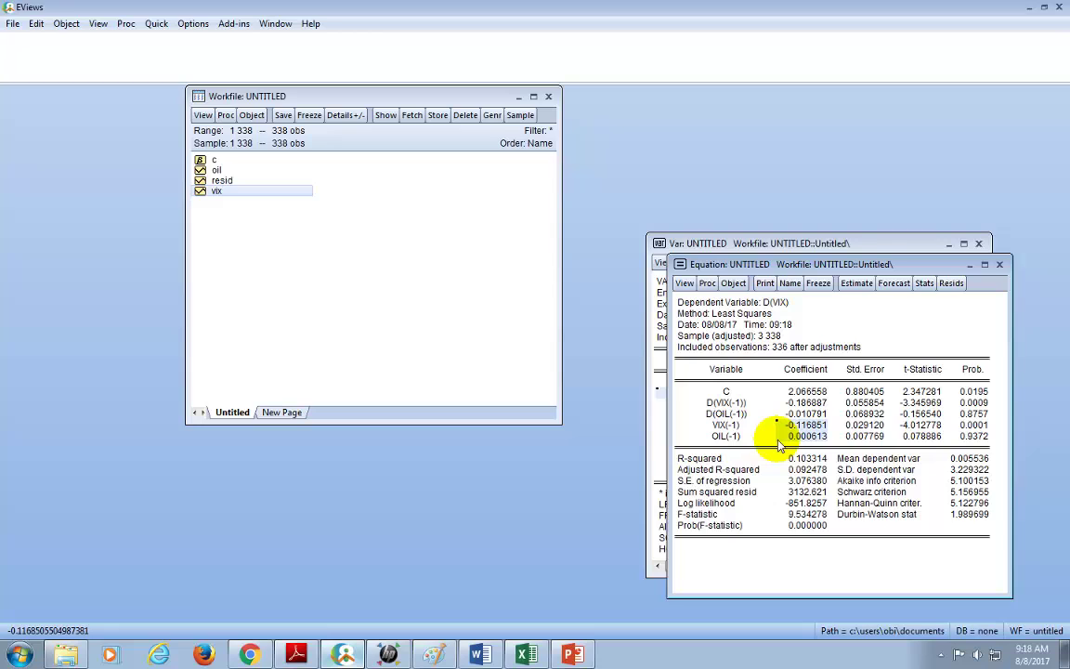
click(685, 283)
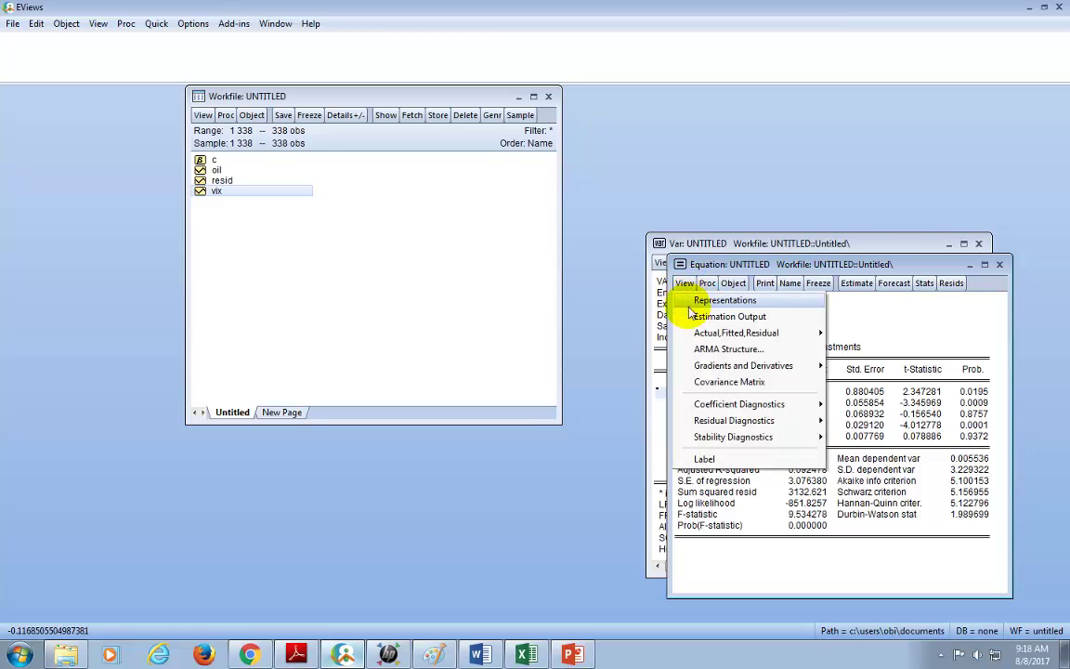
mouse_move(741, 420)
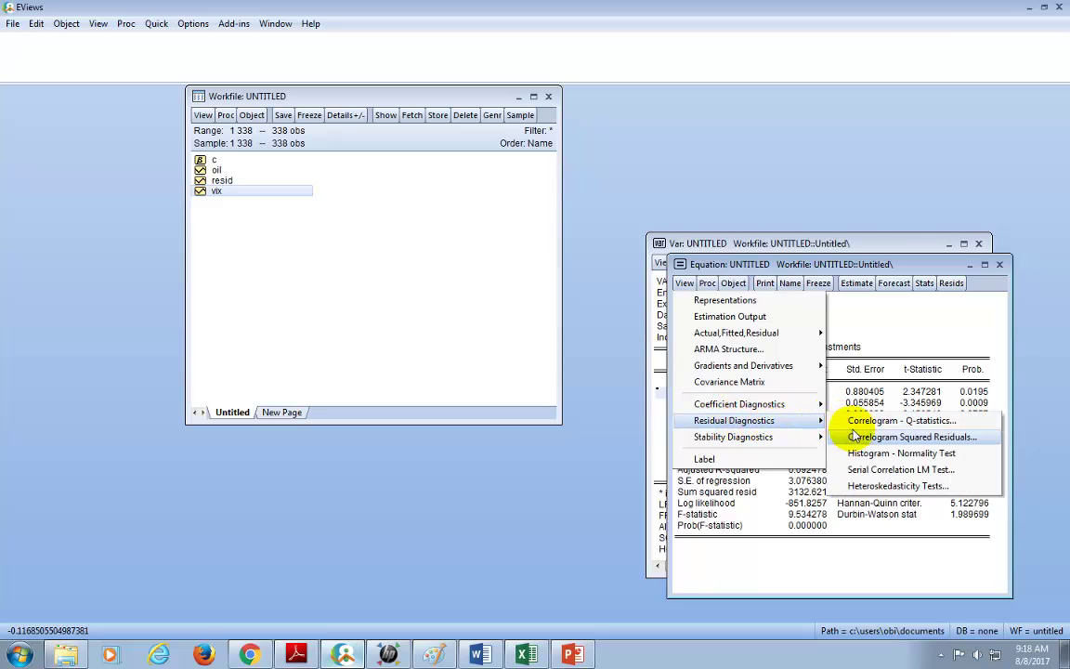
click(894, 470)
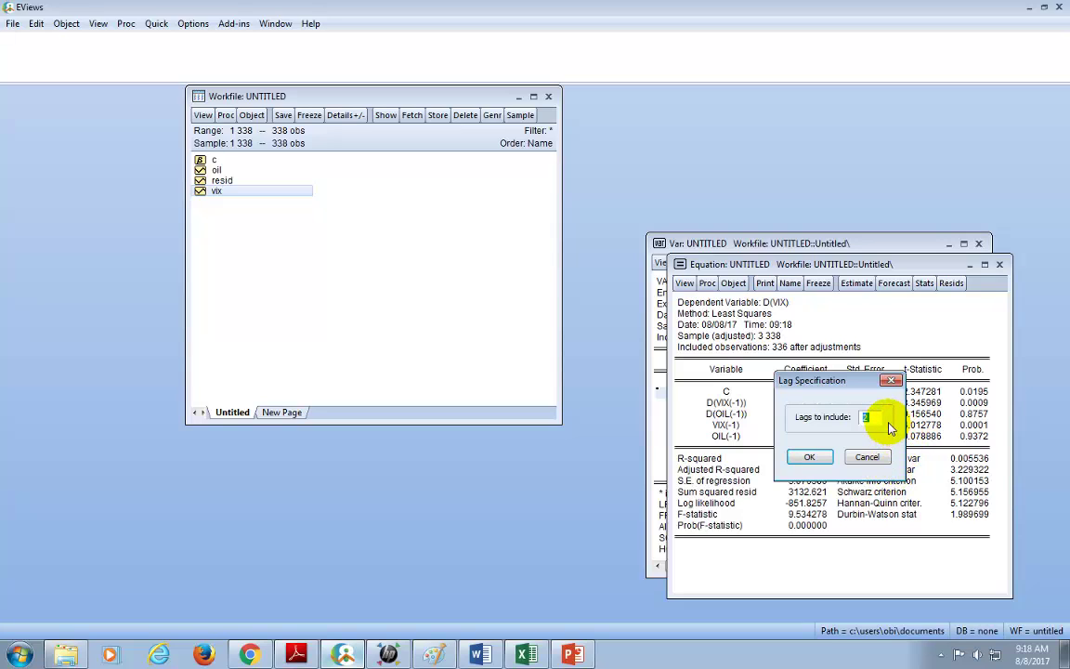
text(1)
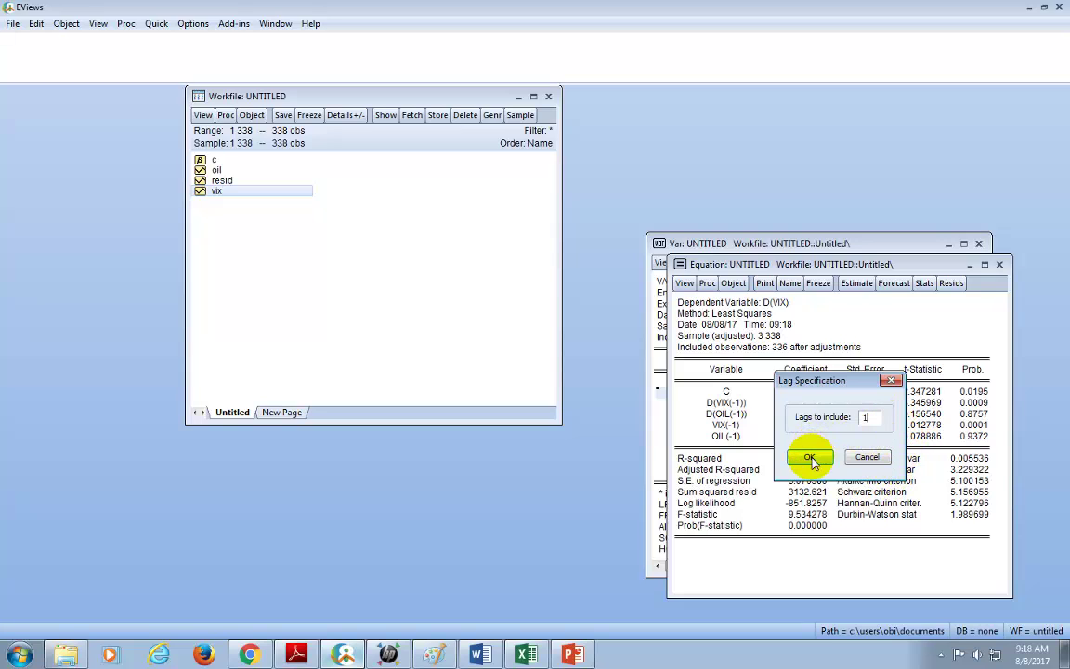
click(811, 458)
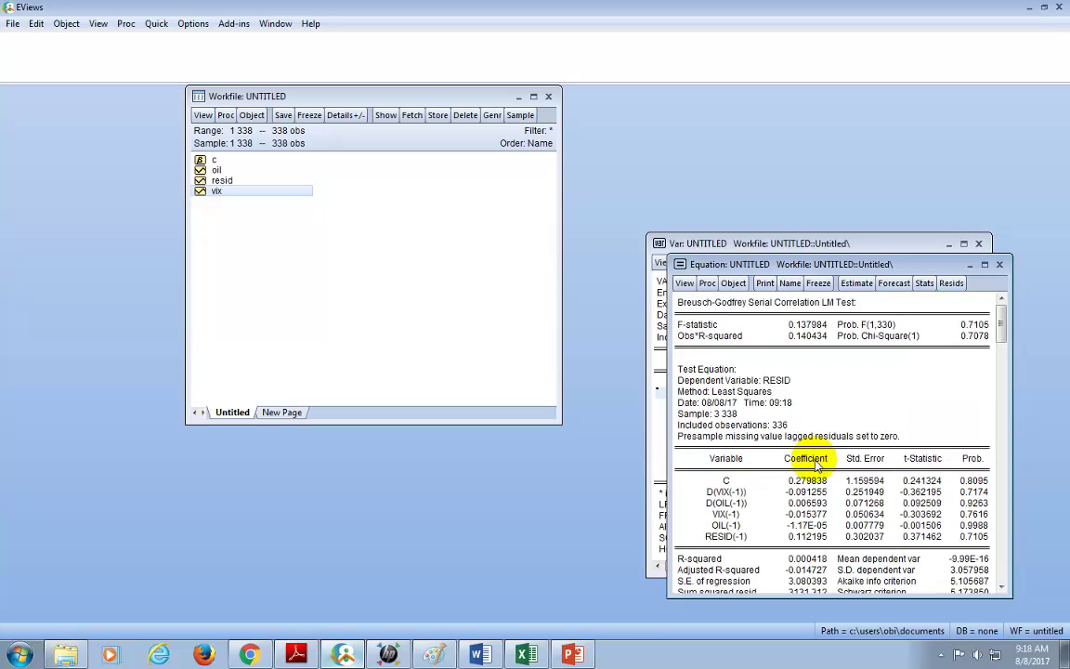
Review the LM test's Prob. Chi-Square(1) of 0.7078 full-size, then restore and reposition the window.
click(985, 265)
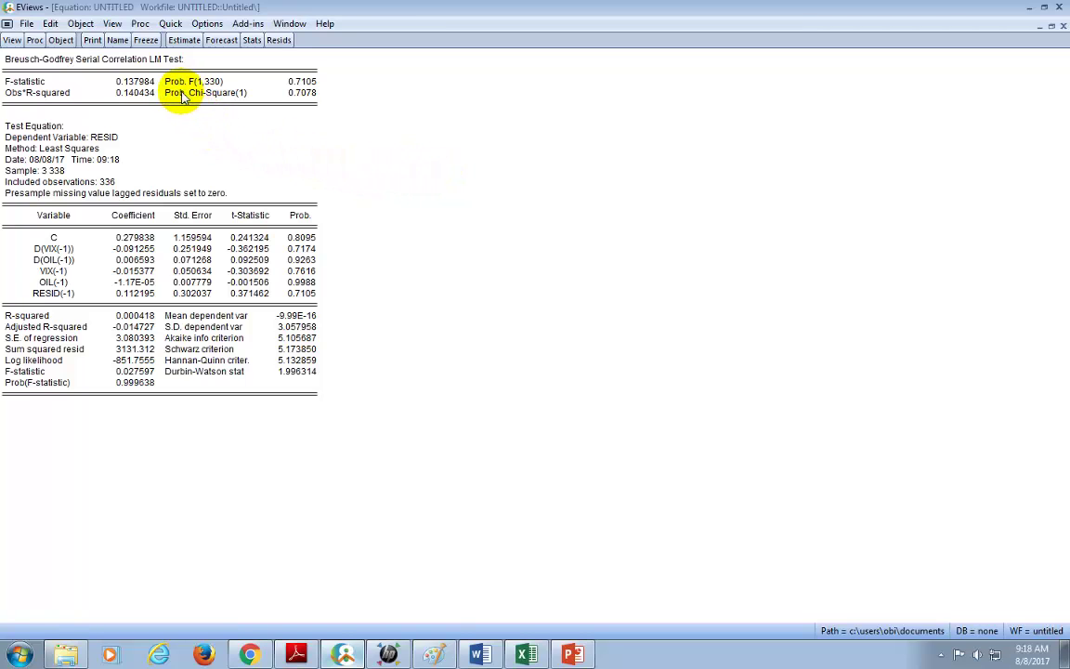
mouse_move(179, 92)
mouse_down()
mouse_move(267, 87)
mouse_move(311, 99)
mouse_up()
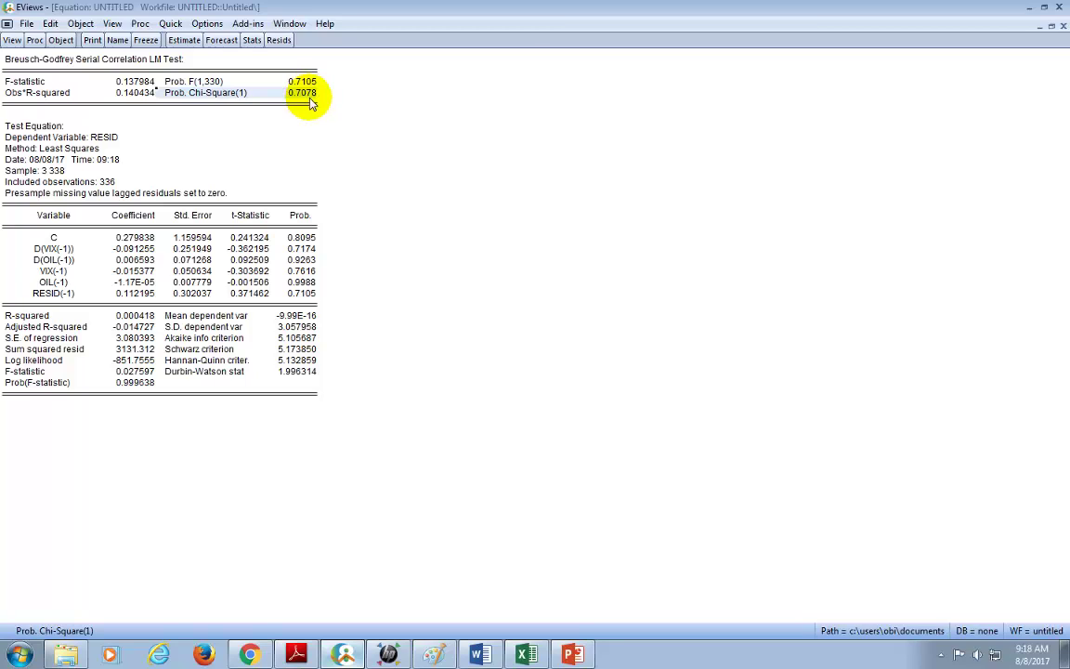
click(1052, 27)
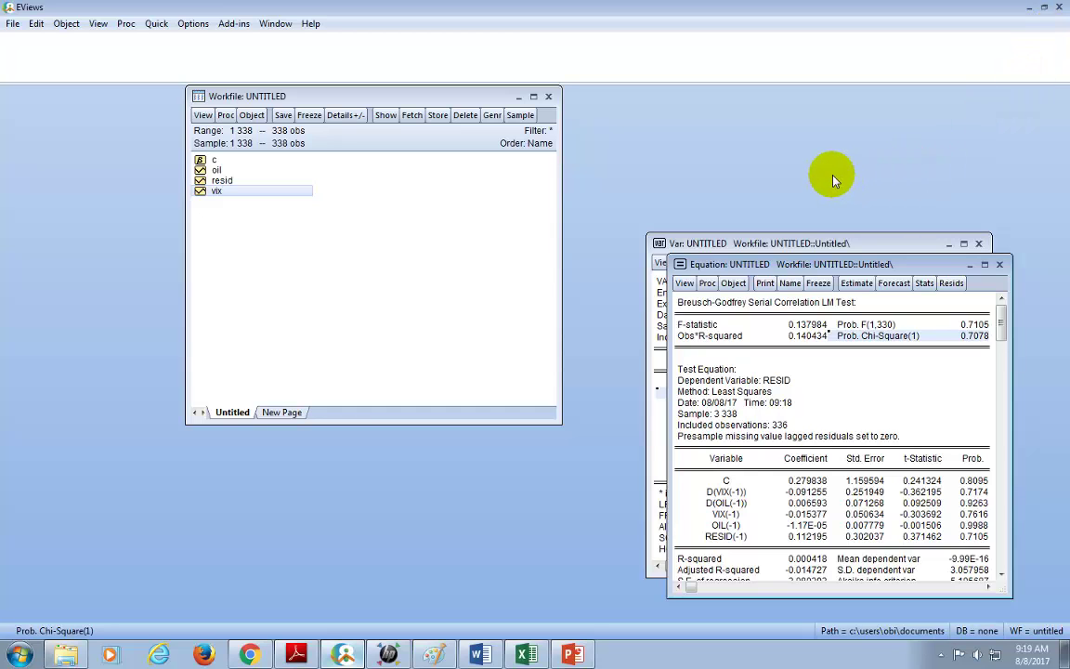
drag(789, 266, 695, 140)
Plot the CUSUM recursive-estimates test, then reopen the equation's estimation settings.
click(591, 159)
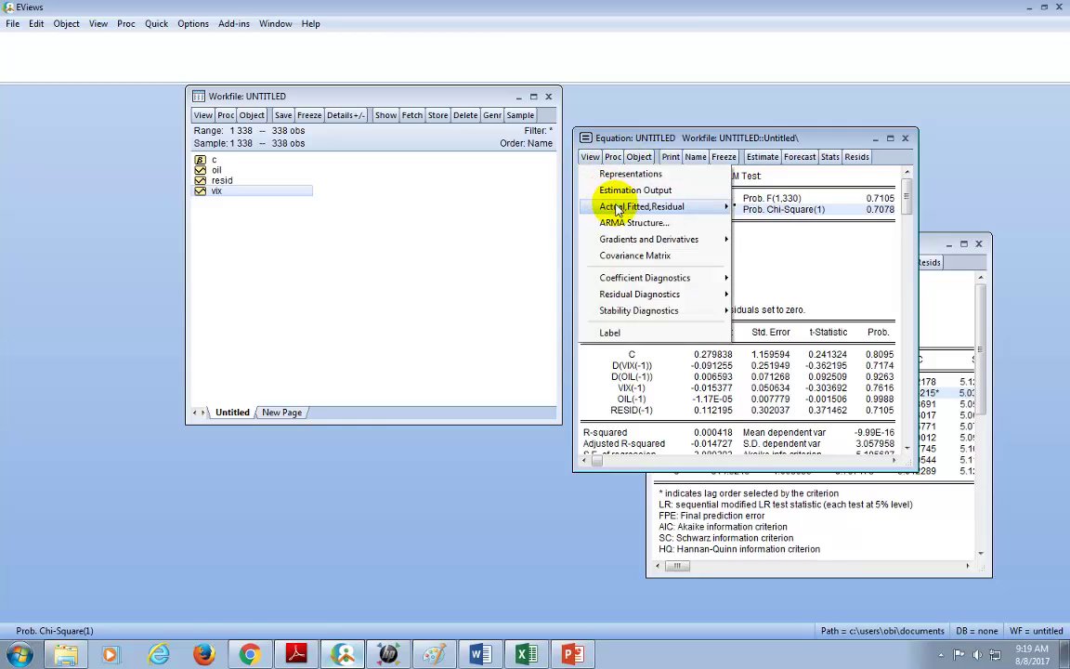
mouse_move(652, 317)
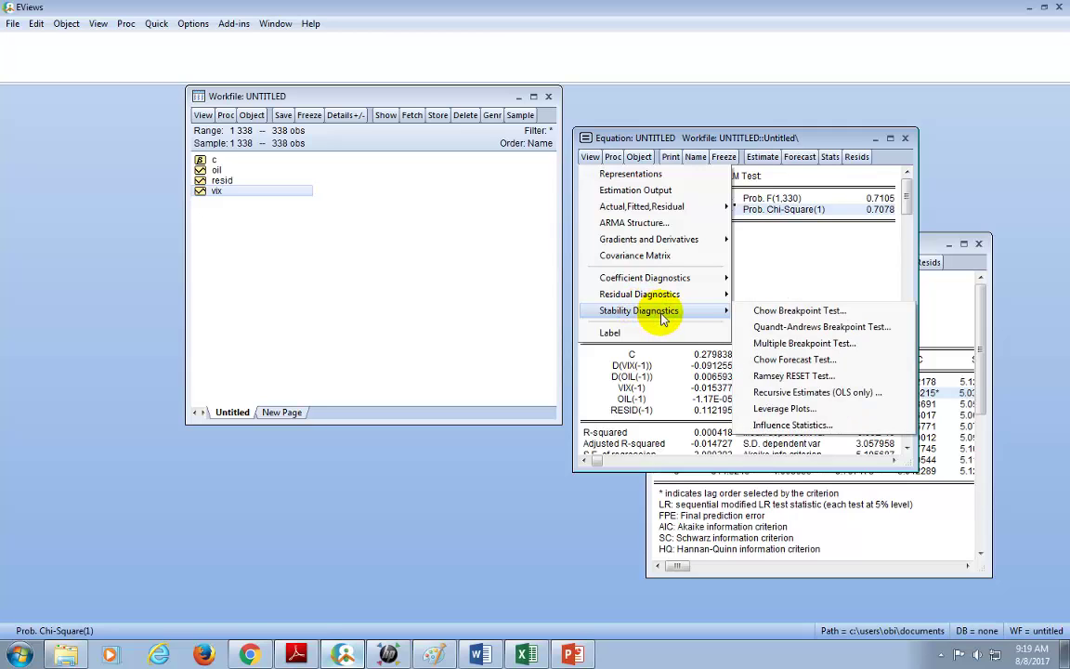
click(807, 394)
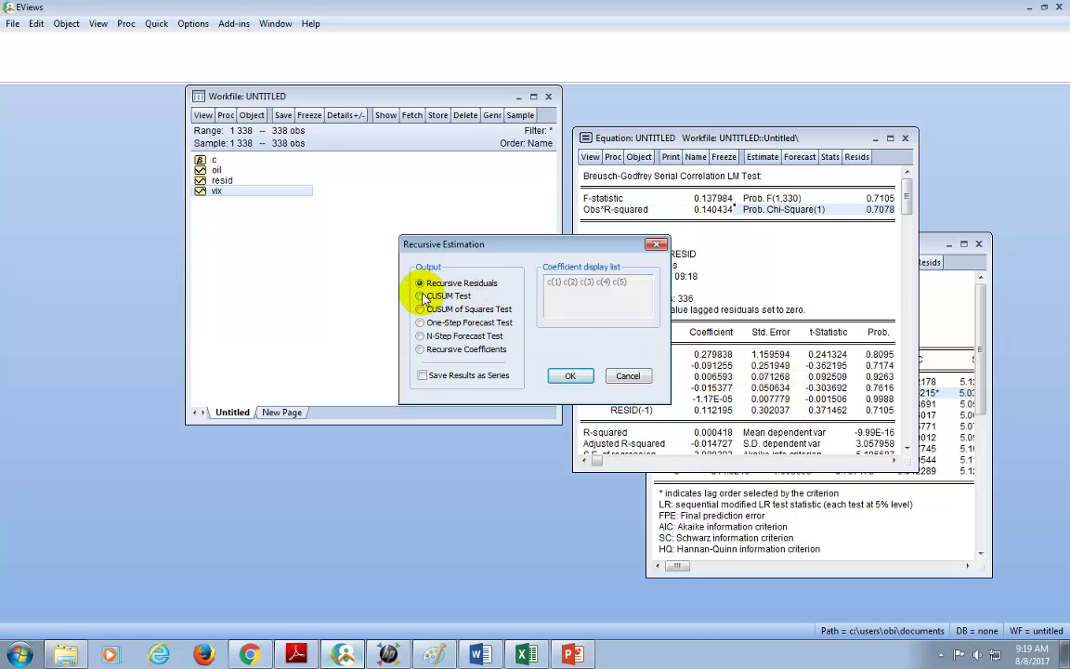
click(569, 376)
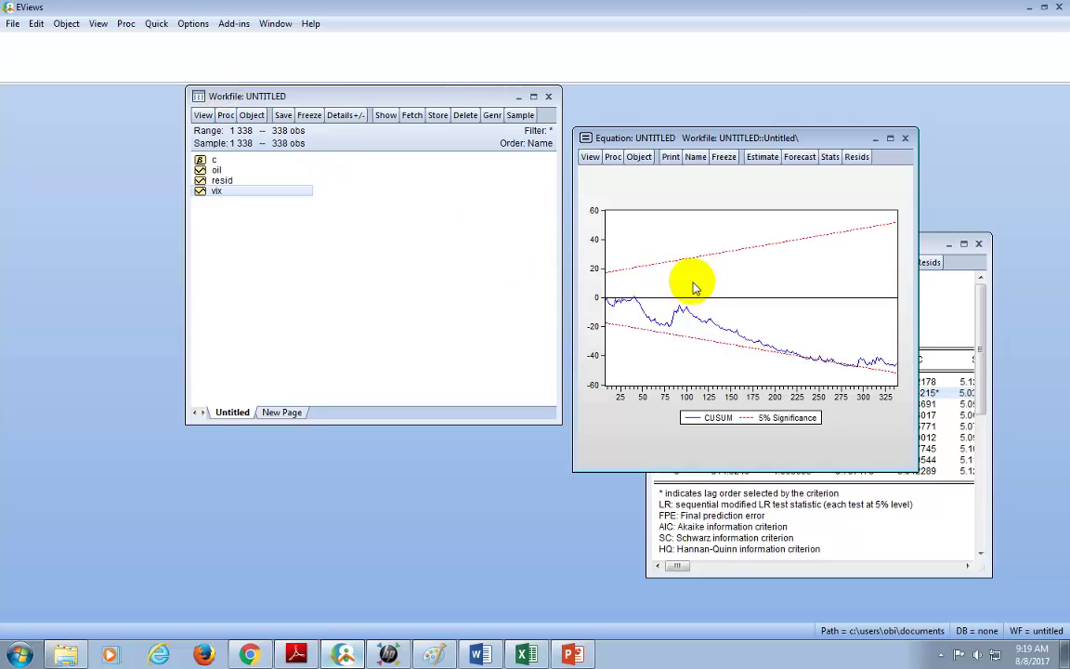
click(762, 156)
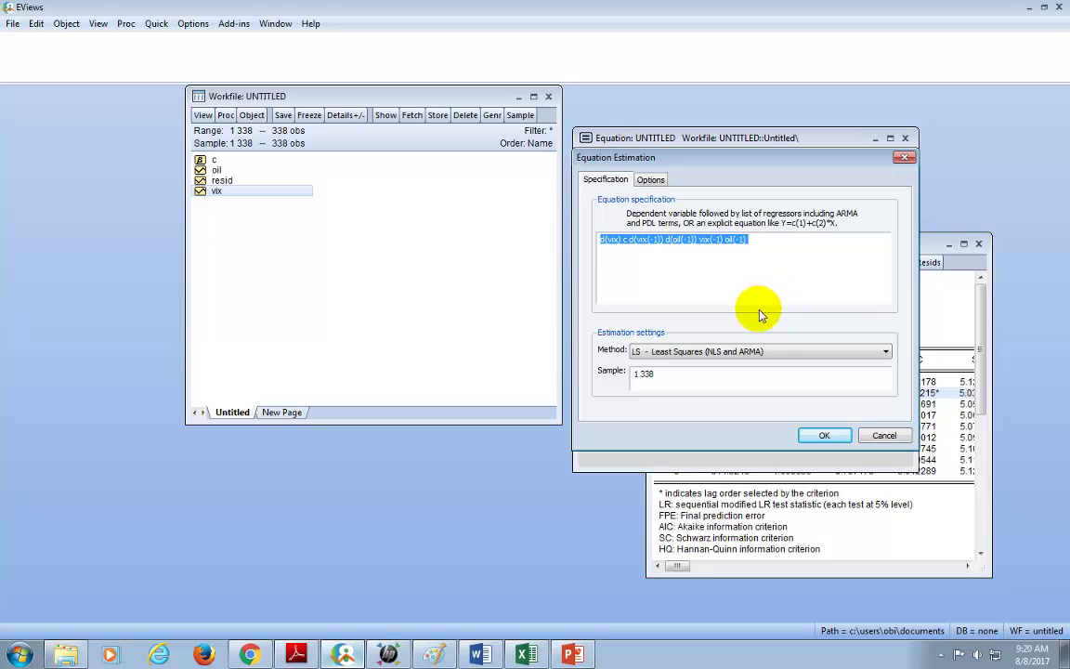
Re-estimate the equation and read full coefficients: VIX(-1) -0.116851, OIL(-1) 0.000613.
click(825, 437)
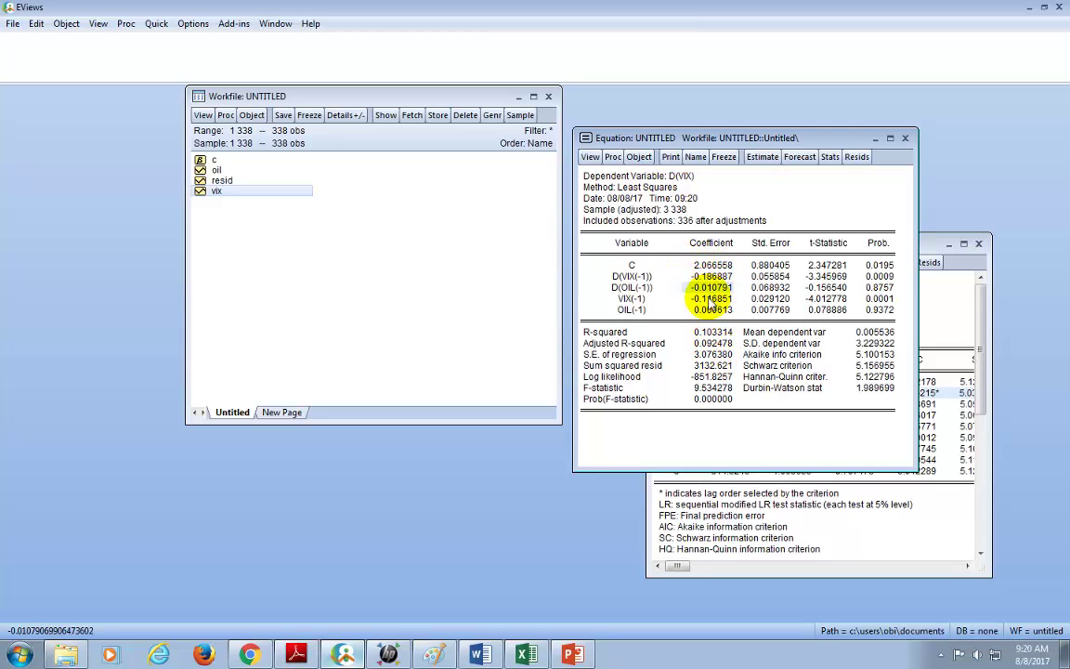
click(711, 298)
click(714, 310)
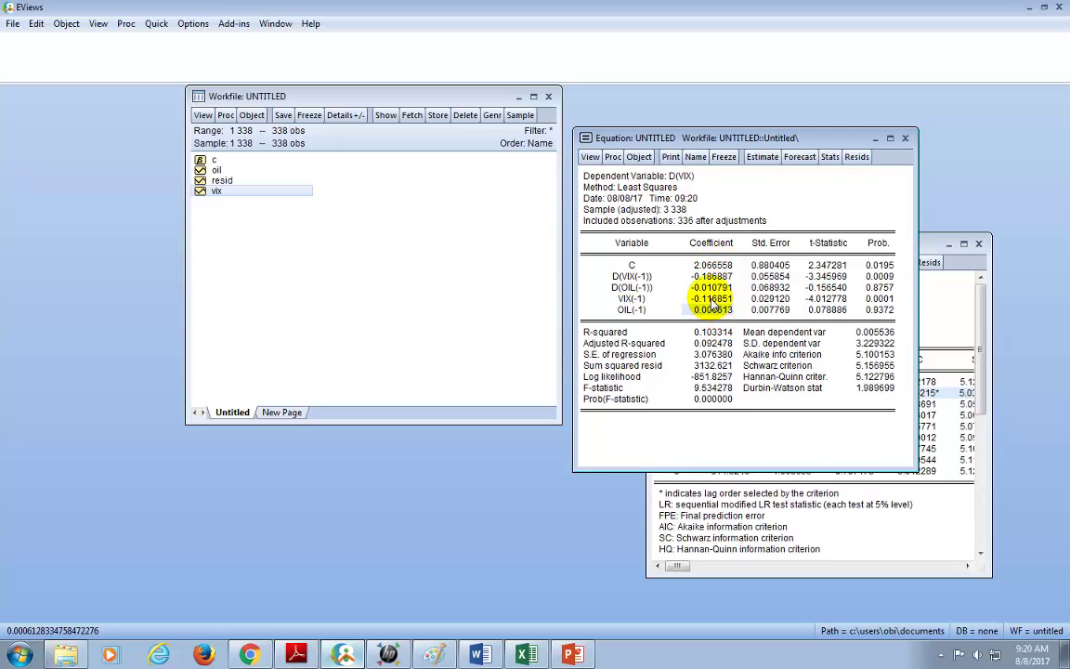
click(712, 298)
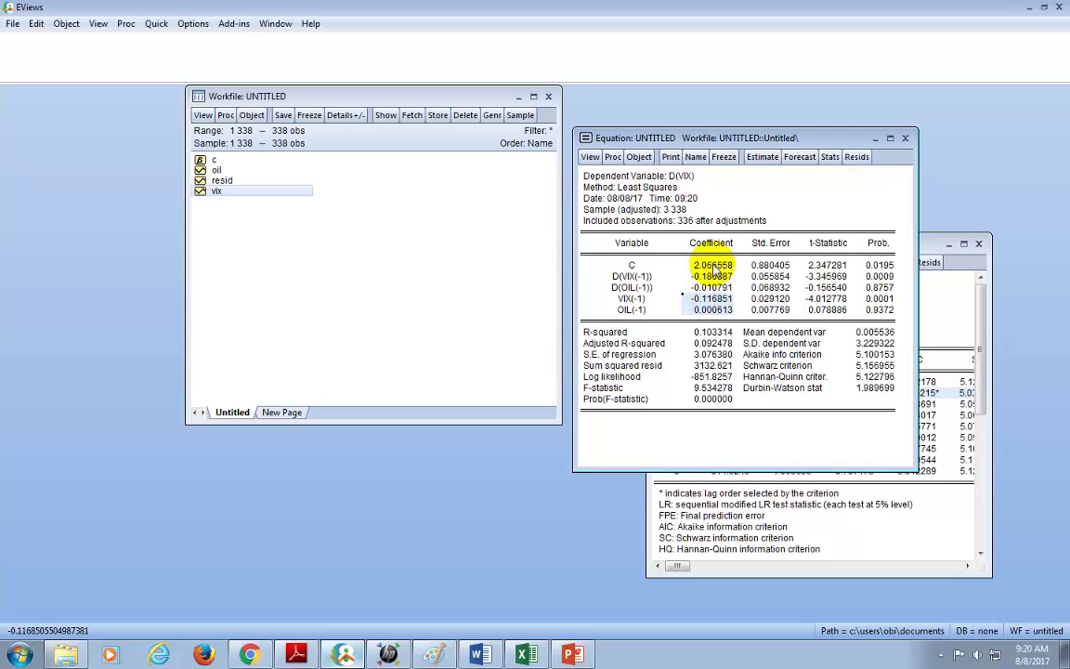
drag(711, 265, 712, 288)
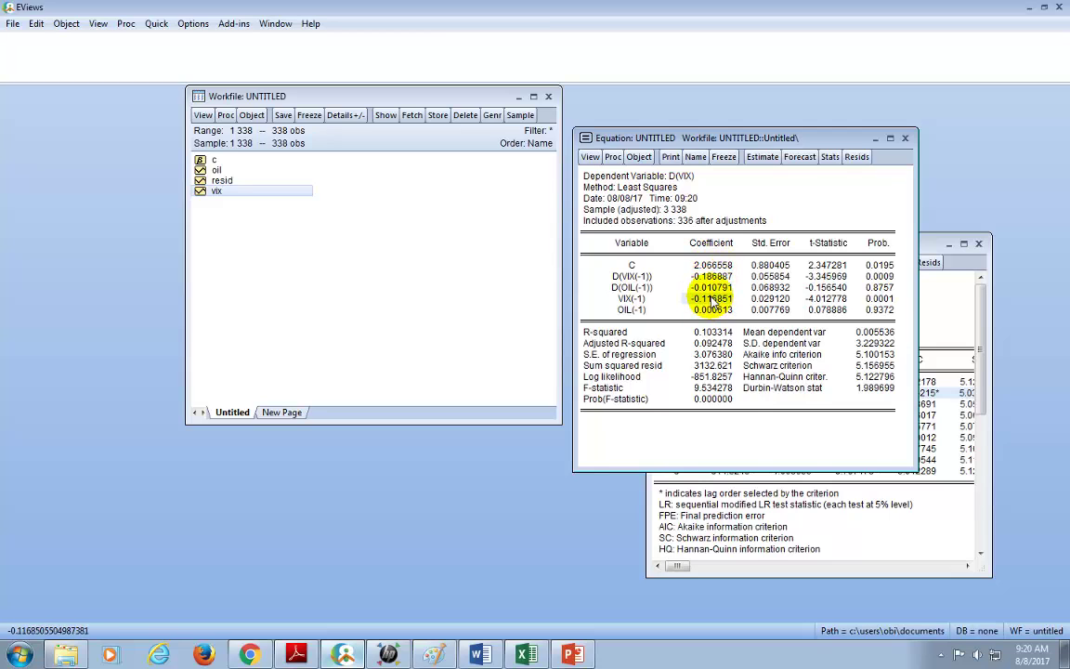
click(713, 310)
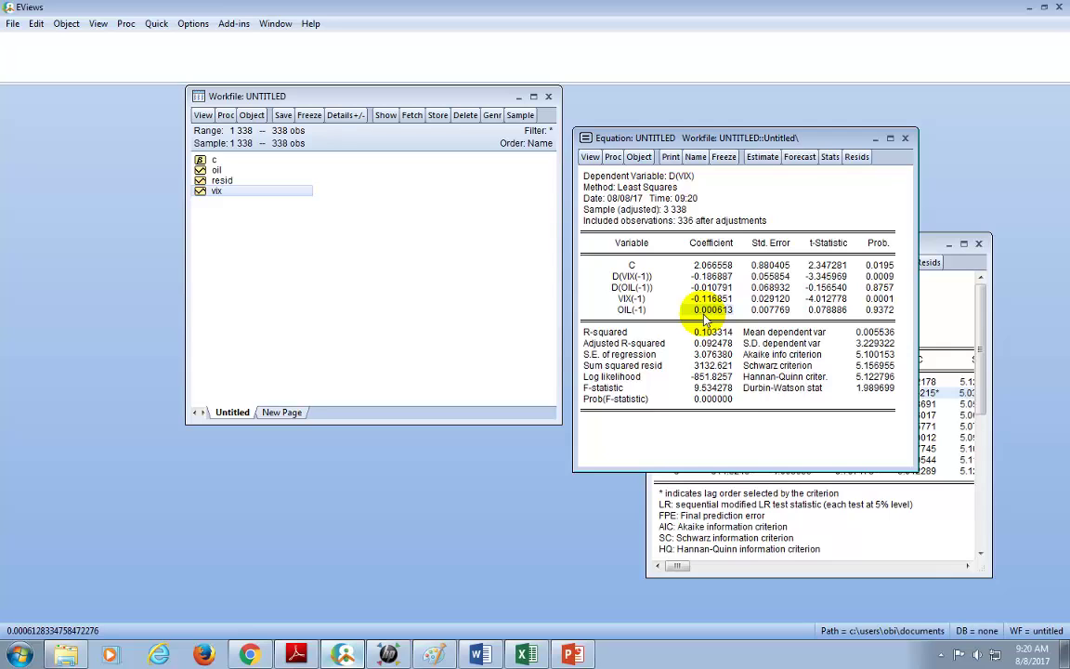
mouse_move(707, 298)
mouse_down()
mouse_move(707, 276)
mouse_move(708, 287)
mouse_up()
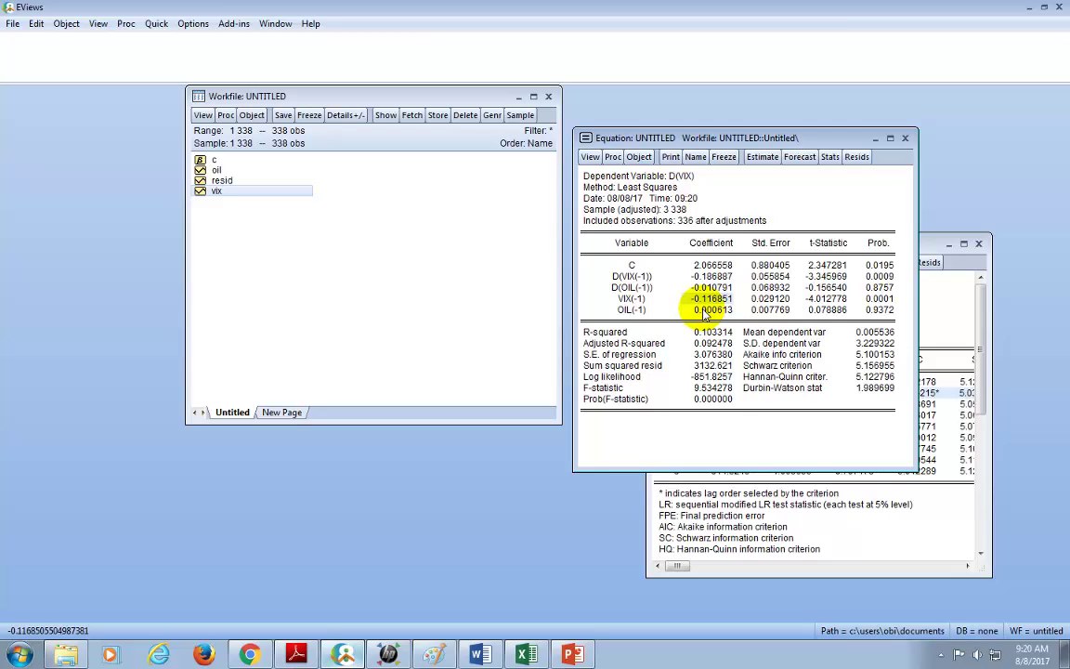
Run a Wald test of C(4)=C(5)=0 on the equation's coefficients.
click(591, 157)
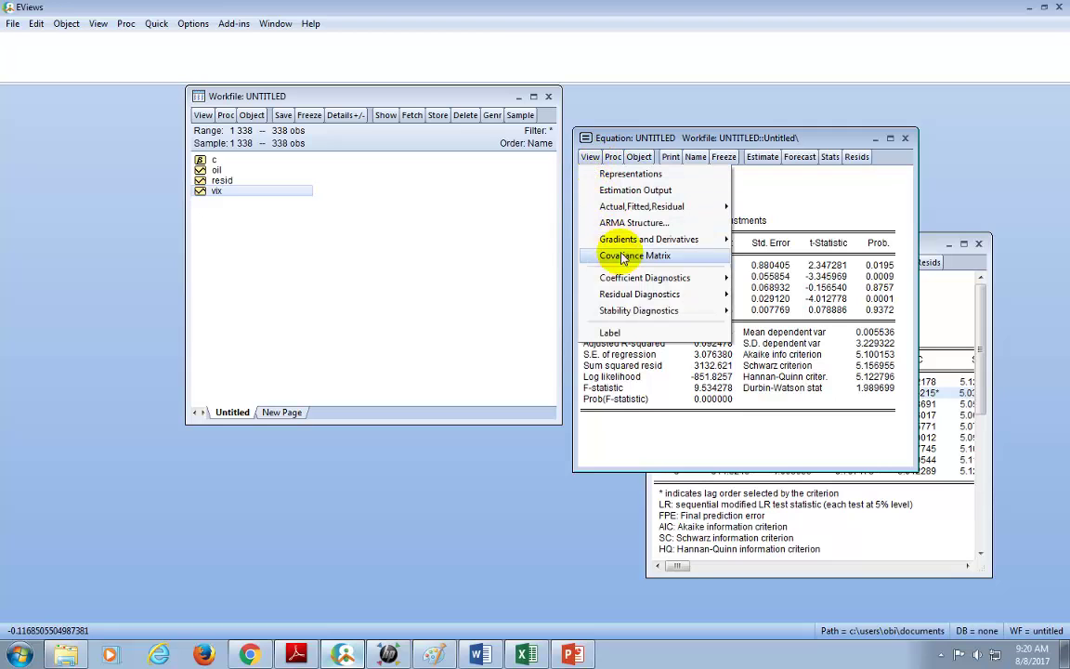
mouse_move(667, 281)
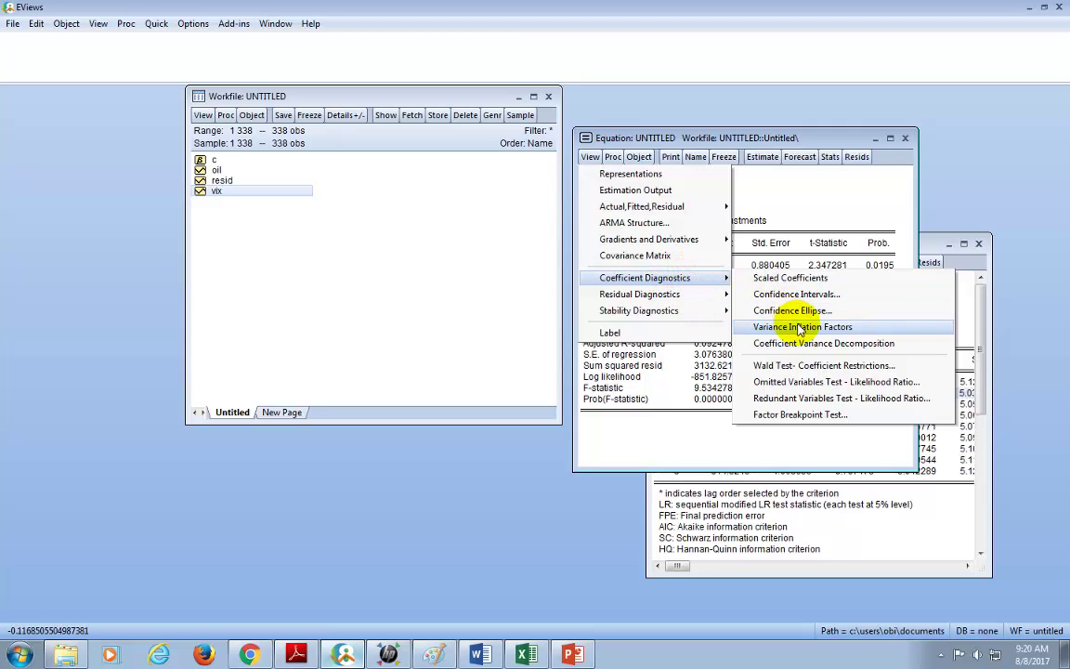
click(805, 368)
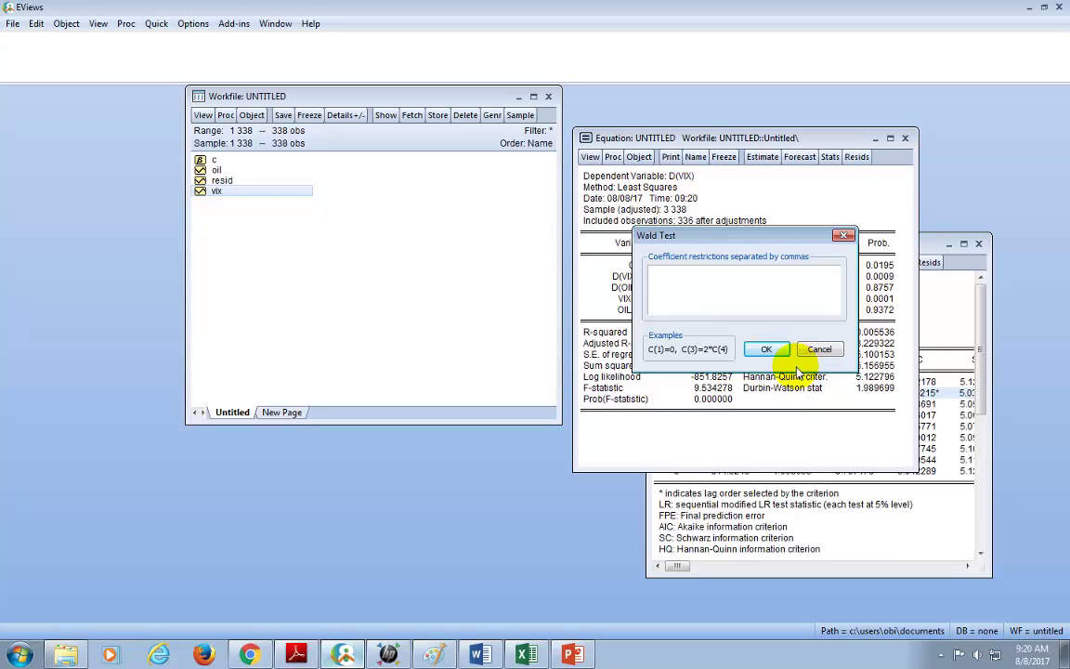
text(C(4)=C(5)=0)
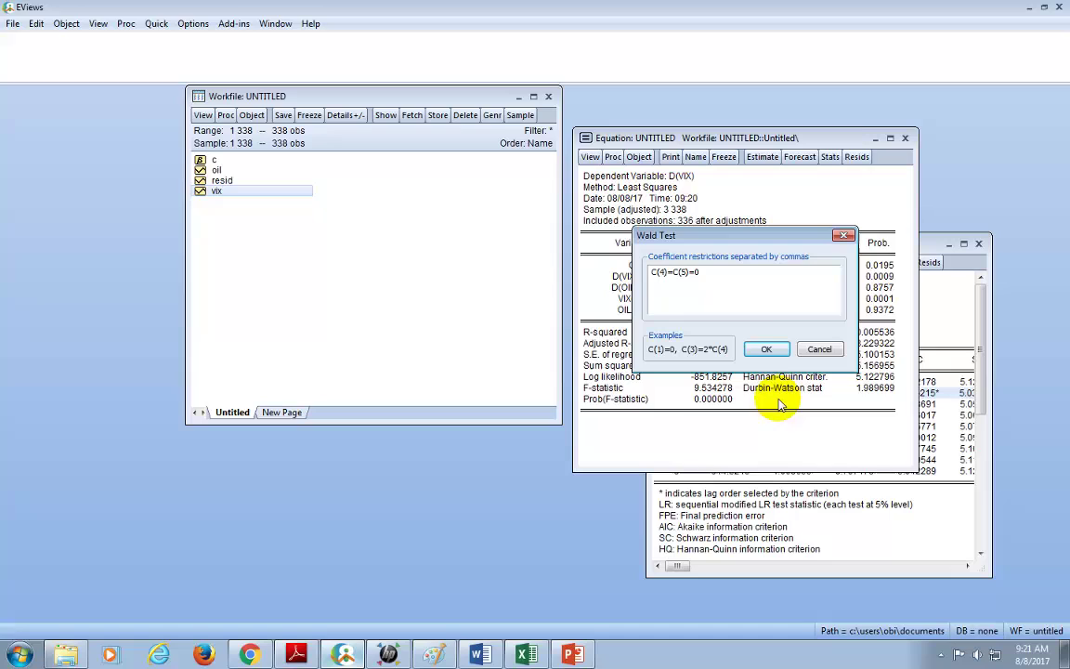
click(767, 350)
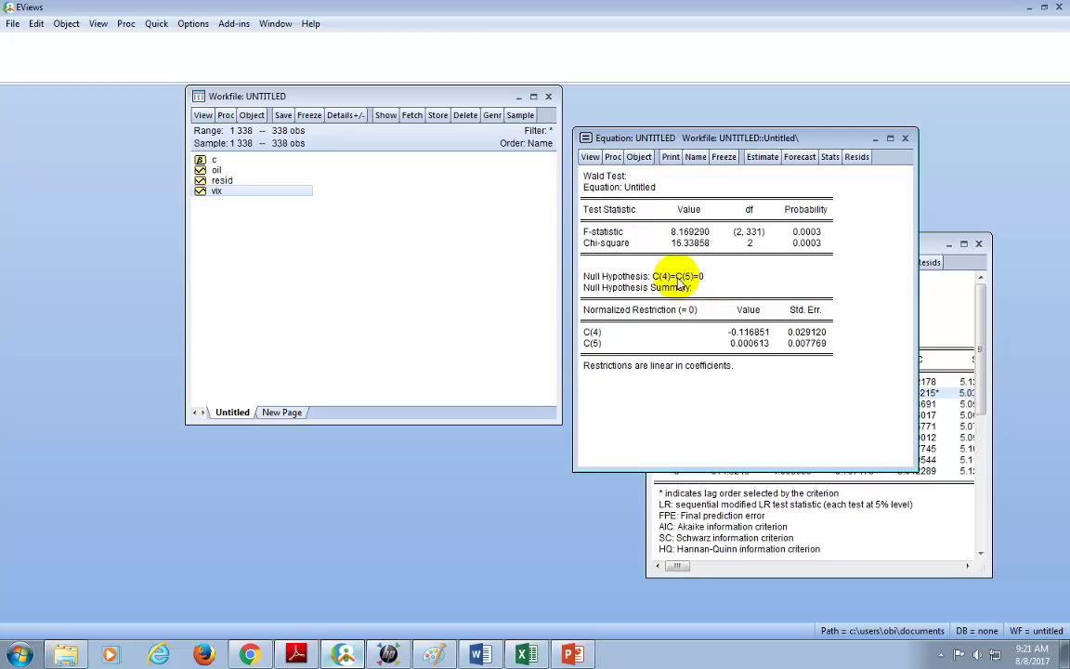
Read the Wald F-statistic 8.169290 with probability 0.0003, then switch to the critical-value PDF.
drag(611, 237, 692, 239)
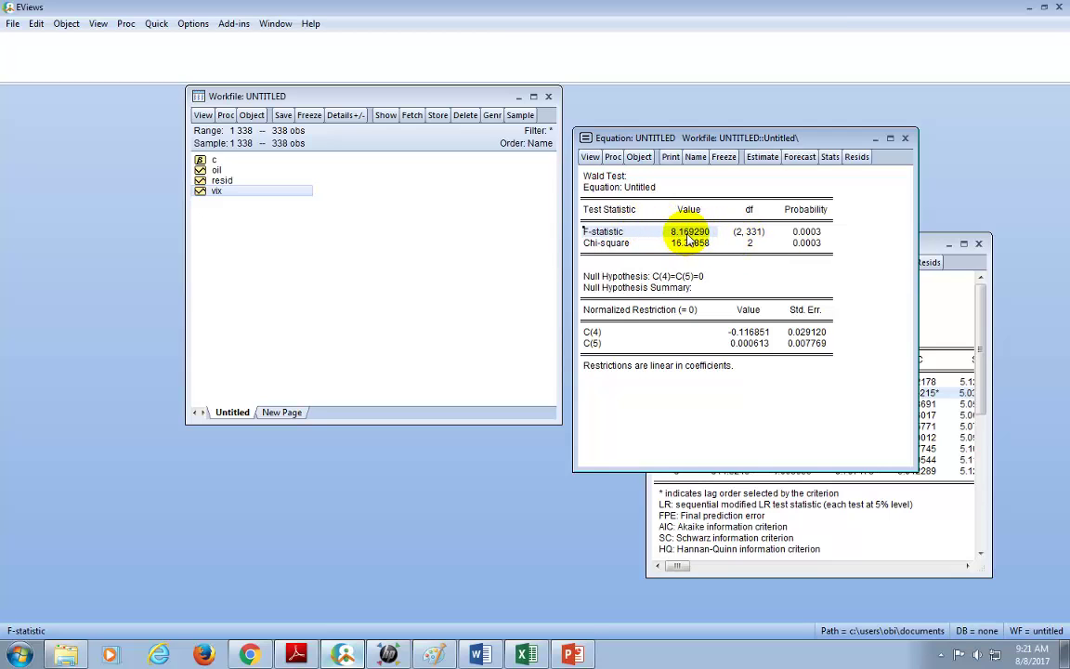
click(808, 235)
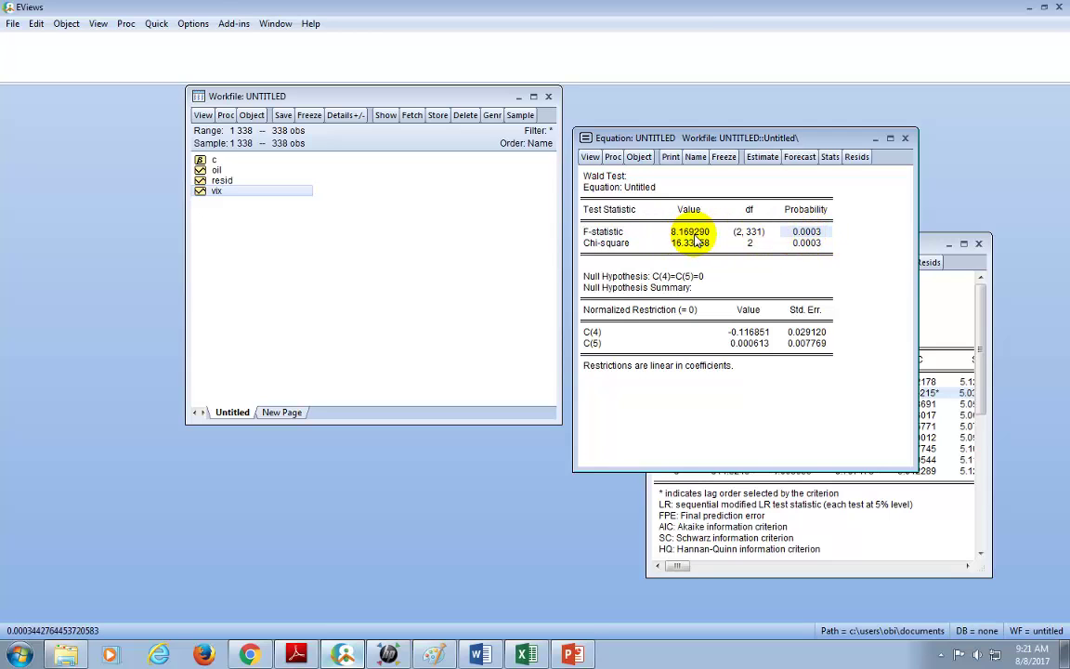
click(692, 234)
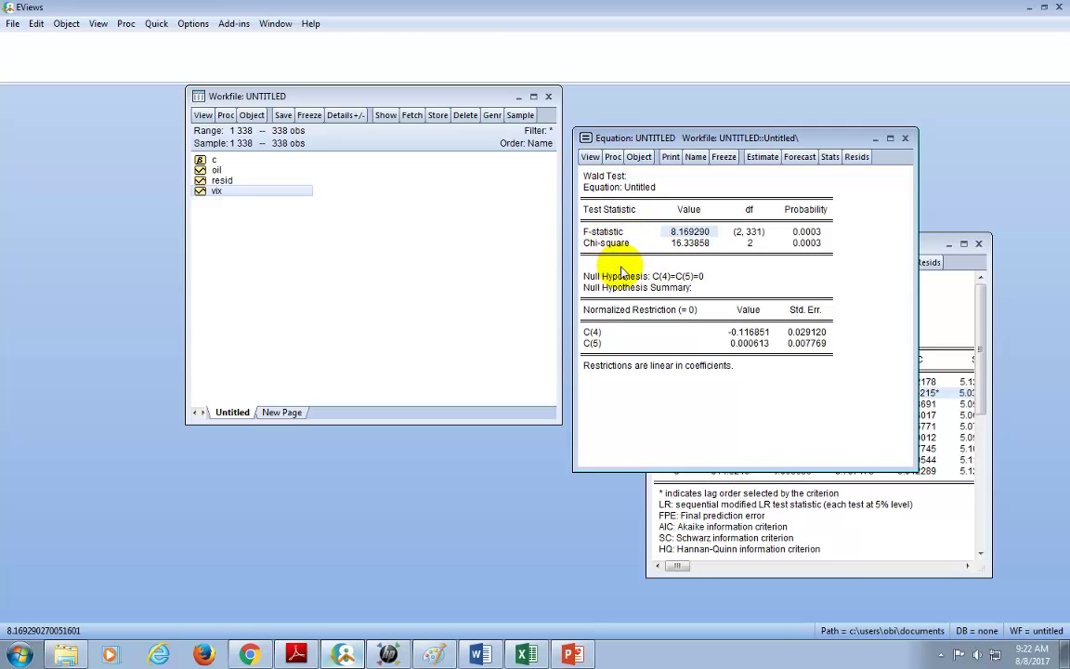
click(249, 656)
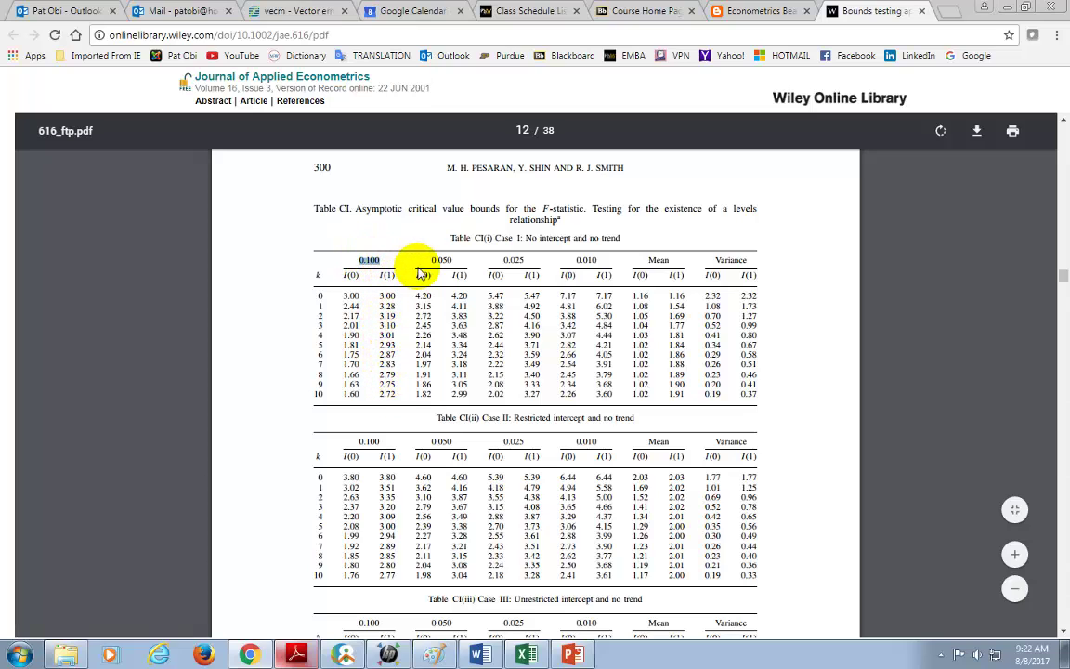
Highlight the 0.050 and 0.010 significance headers and the Case I and II subtitles.
double_click(442, 261)
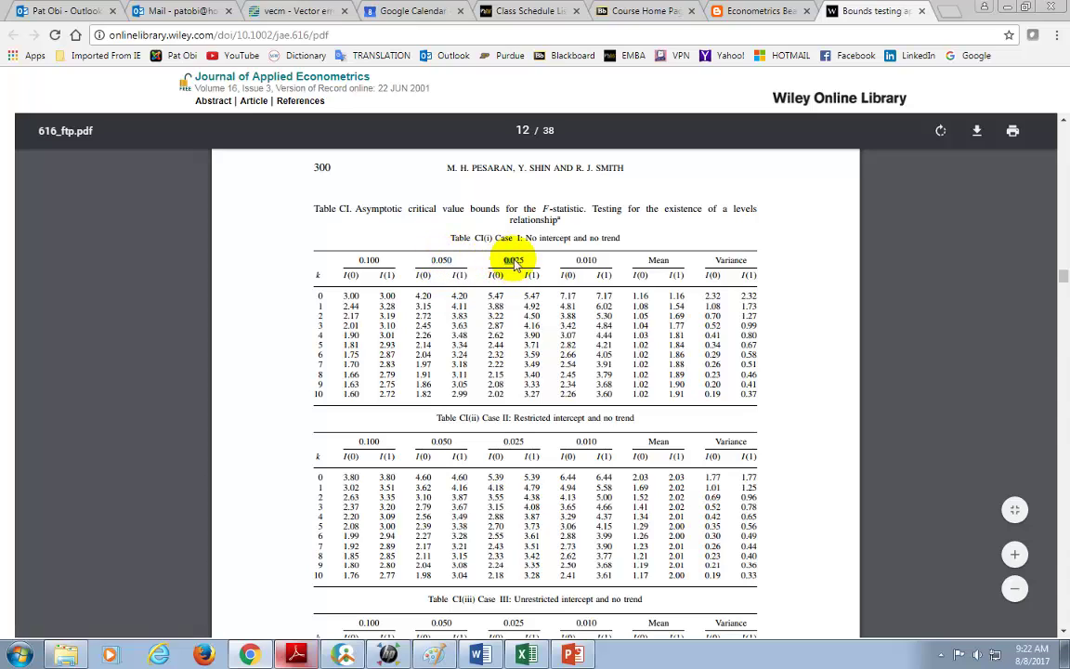
double_click(588, 262)
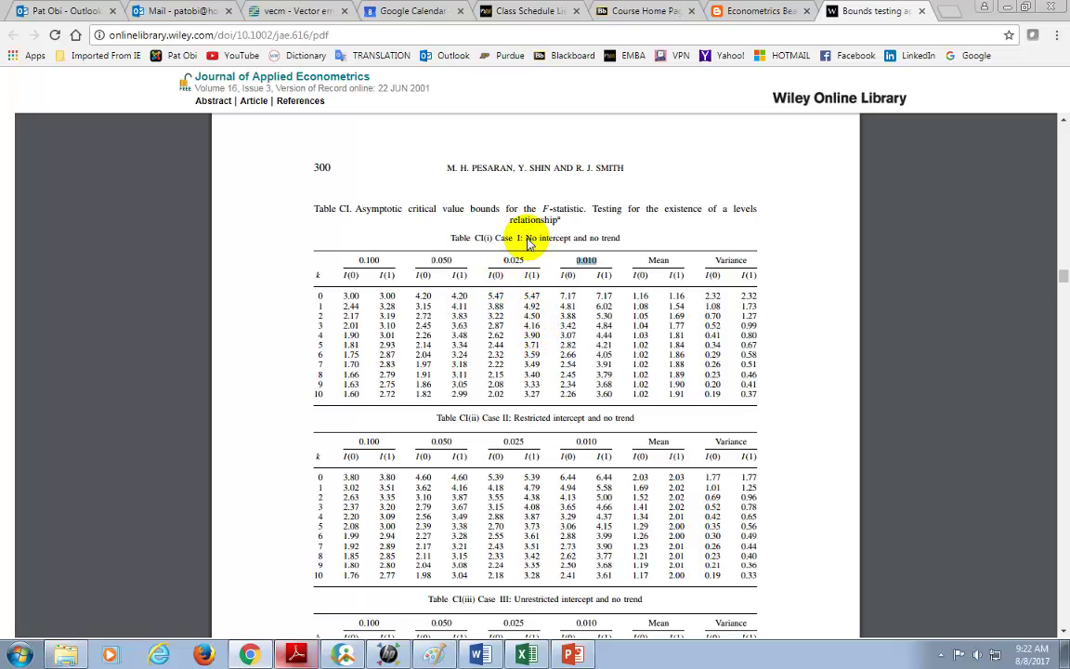
drag(526, 238, 619, 239)
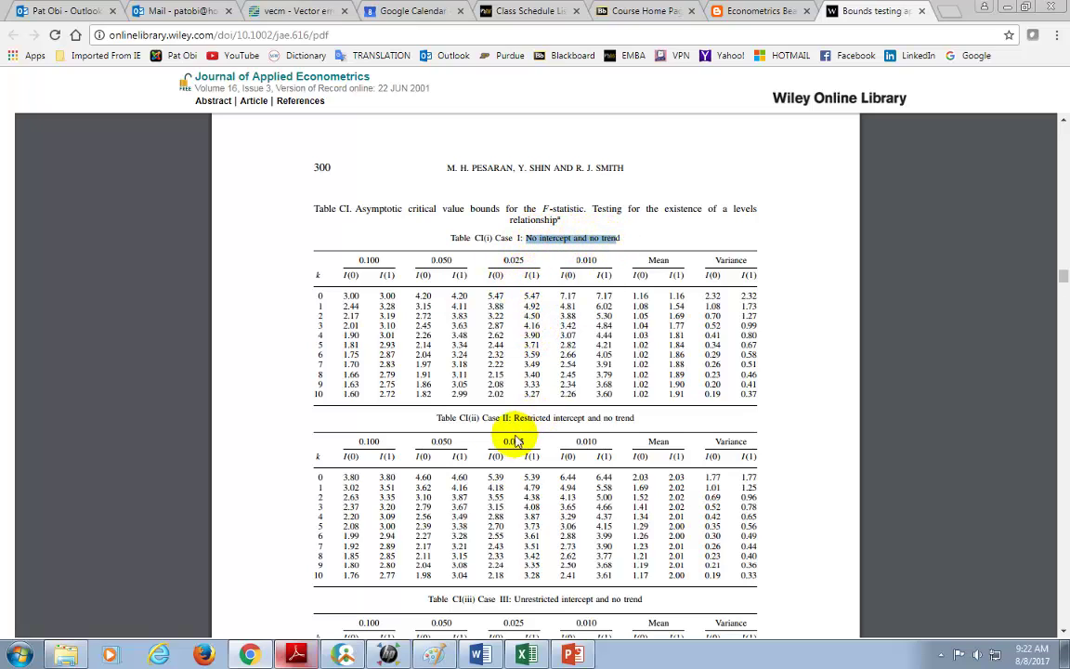
drag(513, 422, 640, 427)
Scroll through Cases IV and V, then highlight Case III: Unrestricted intercept and no trend.
scroll(639, 428, down, 5)
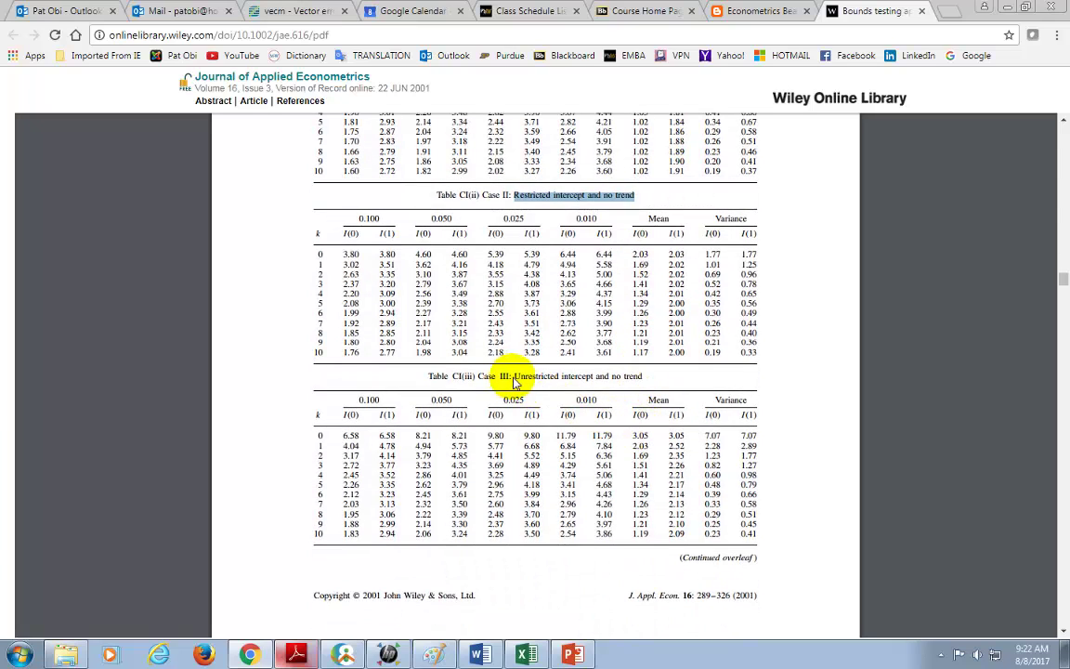
drag(514, 376, 648, 384)
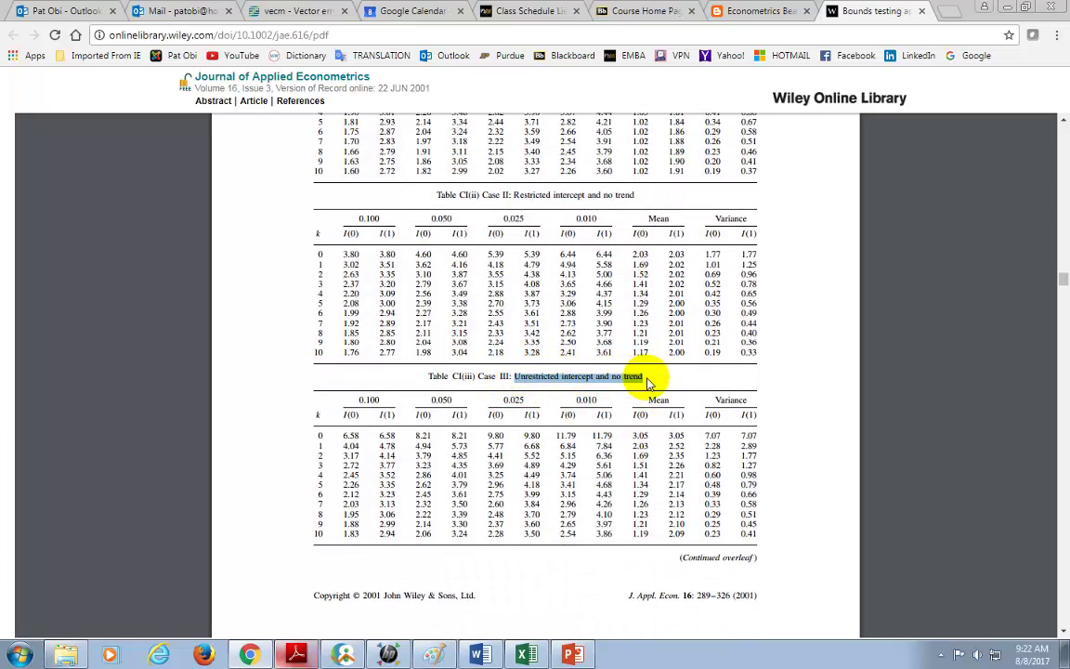
scroll(651, 394, down, 18)
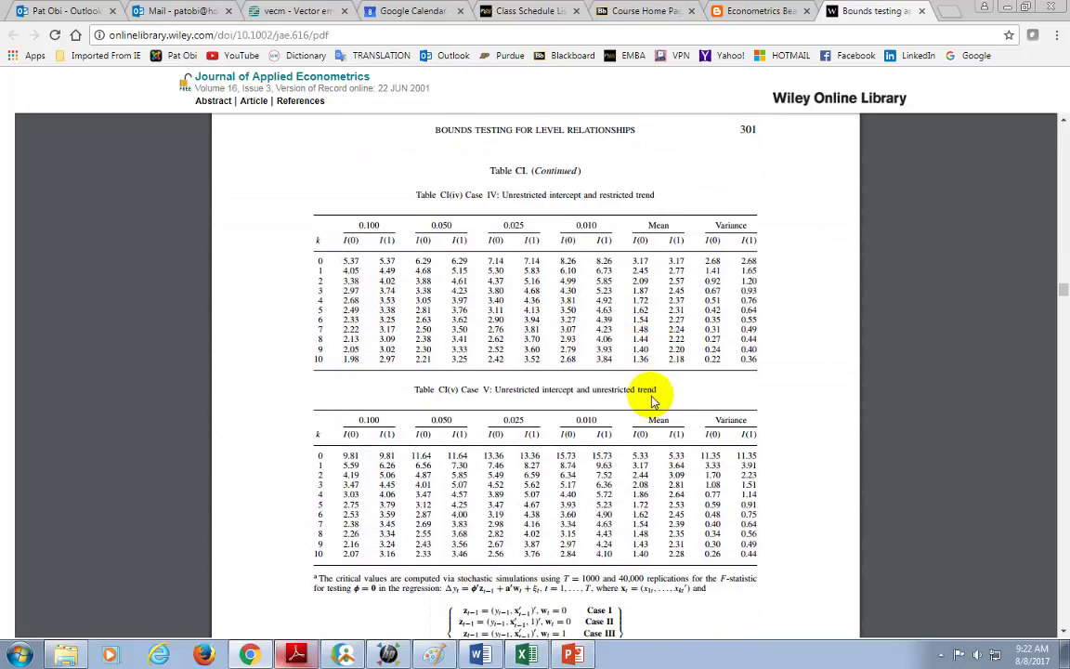
drag(502, 196, 654, 196)
scroll(640, 238, down, 3)
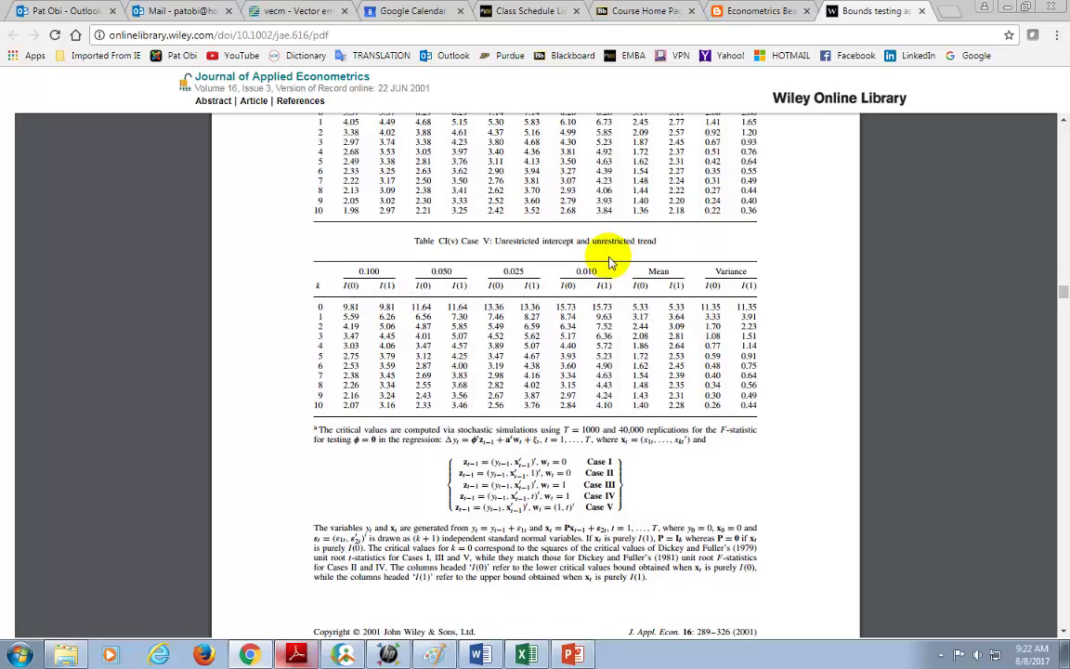
drag(495, 241, 662, 244)
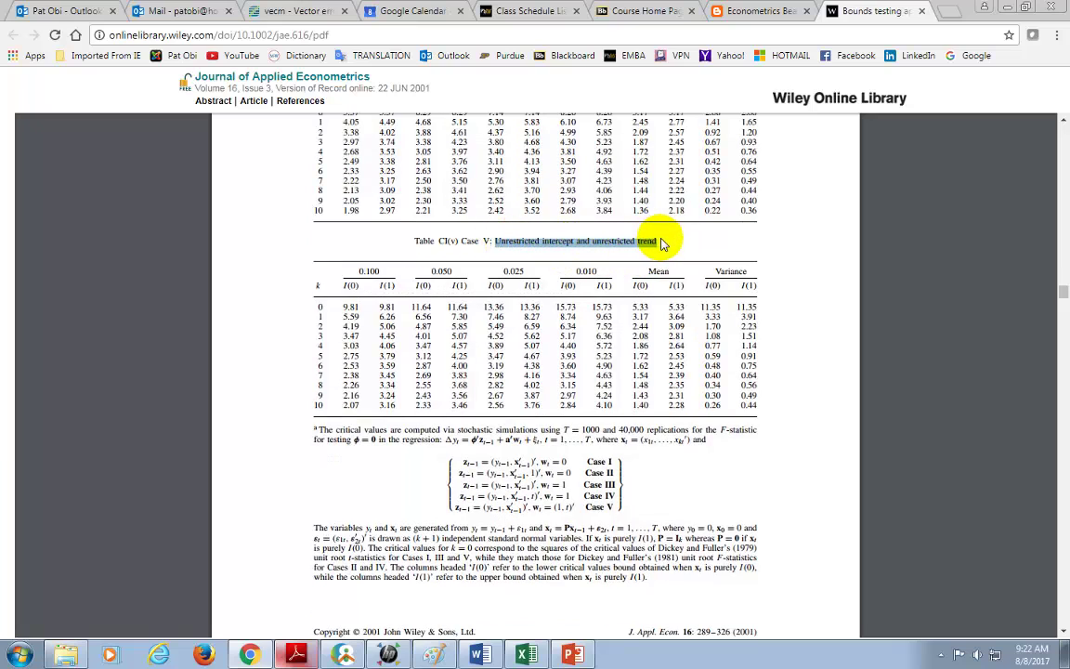
scroll(632, 319, up, 8)
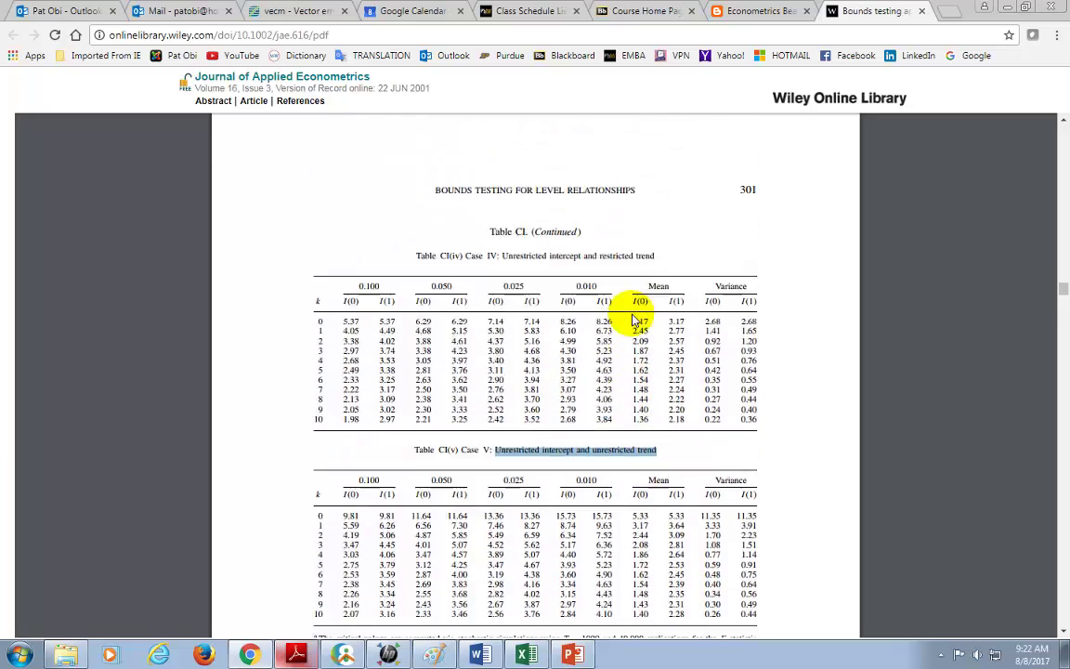
scroll(633, 319, up, 5)
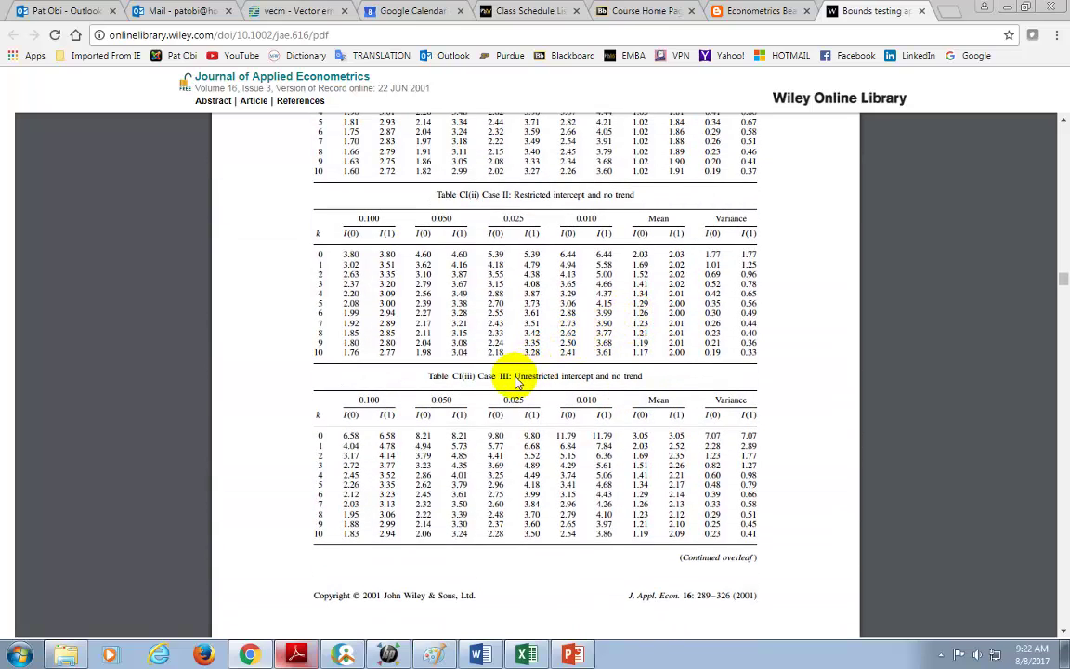
drag(514, 375, 648, 381)
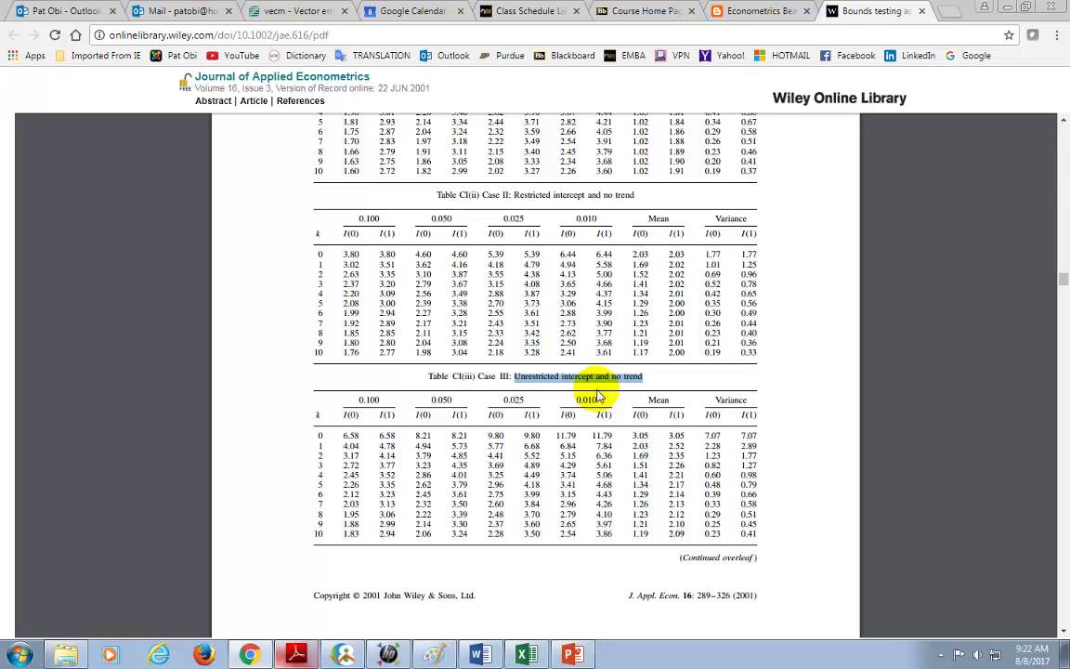
Highlight the 0.050 heading and the k=1 bounds 4.94 and 5.73, then bring up the PowerPoint slides.
click(448, 401)
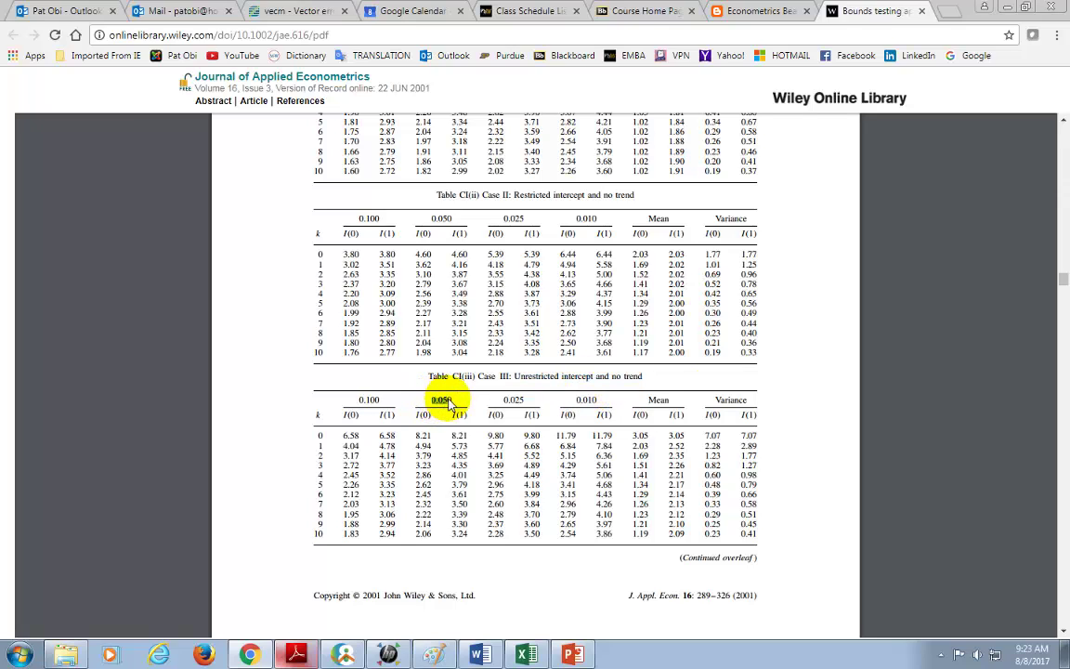
double_click(448, 401)
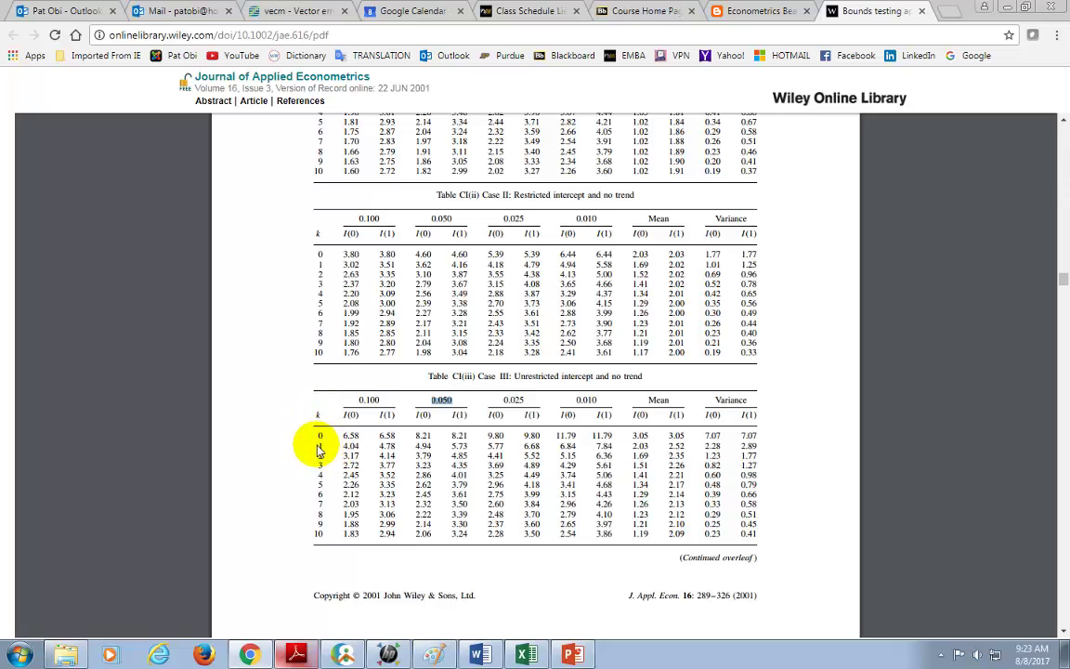
drag(318, 447, 759, 454)
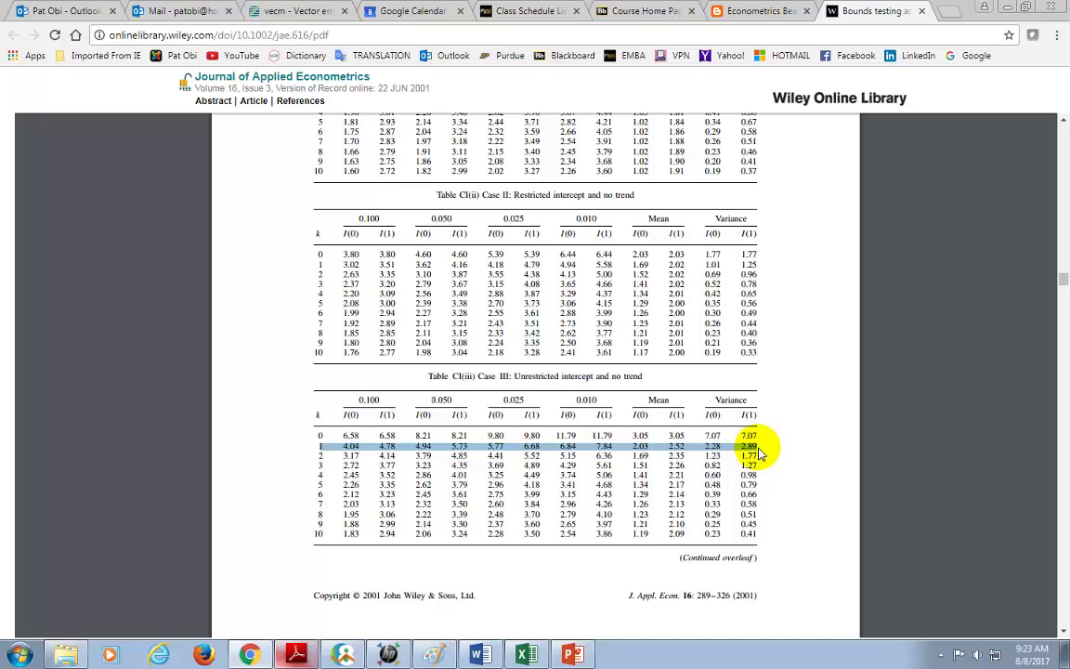
click(437, 445)
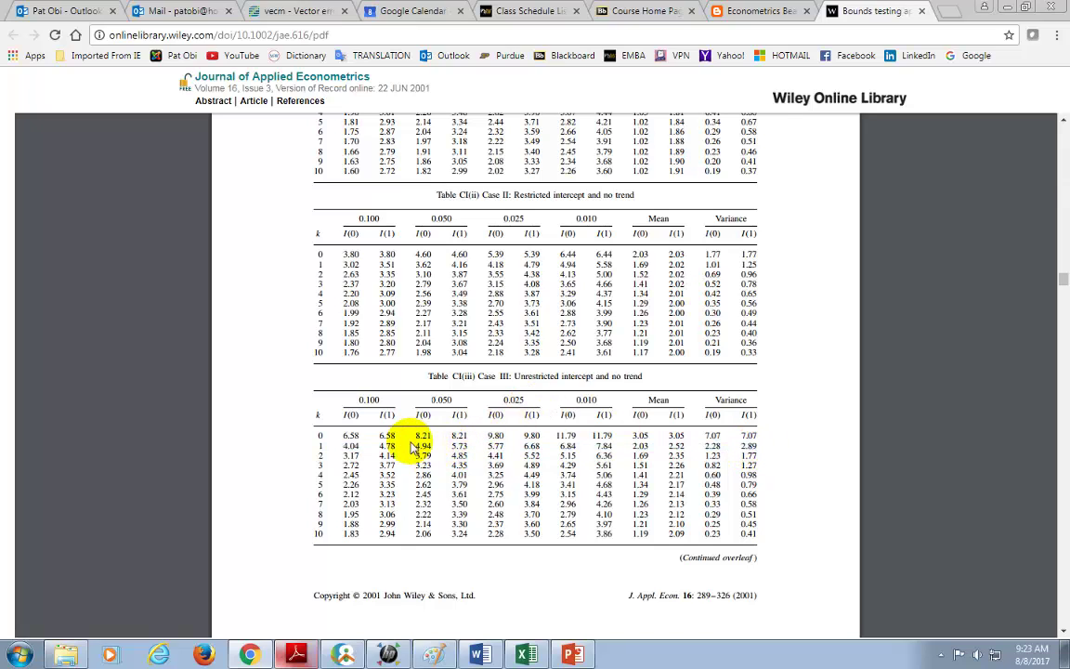
drag(414, 447, 475, 454)
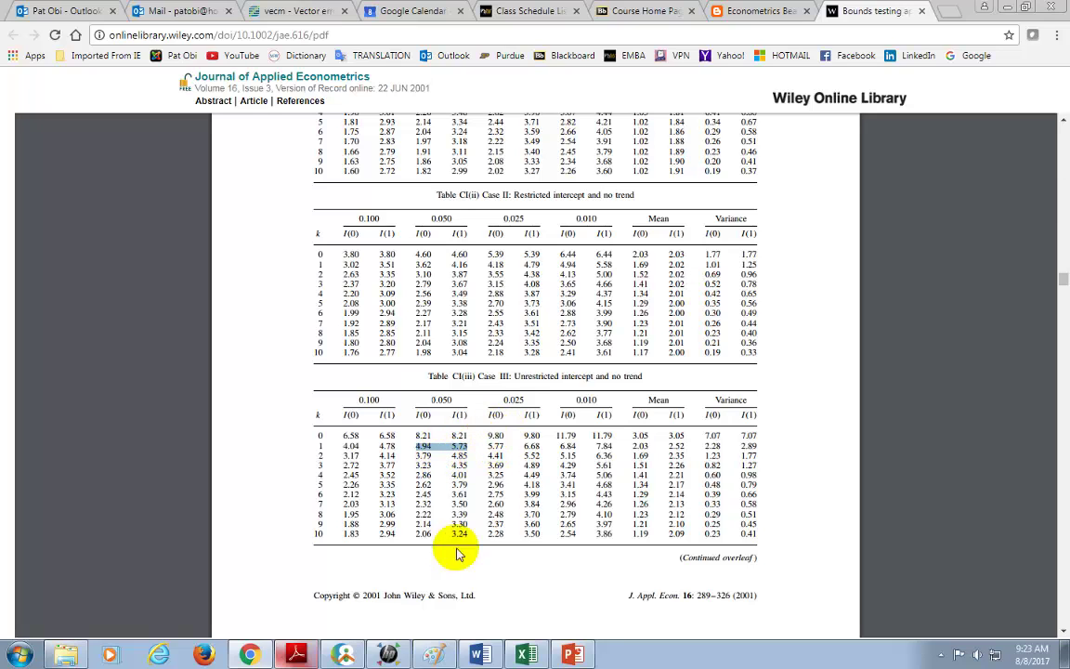
click(573, 655)
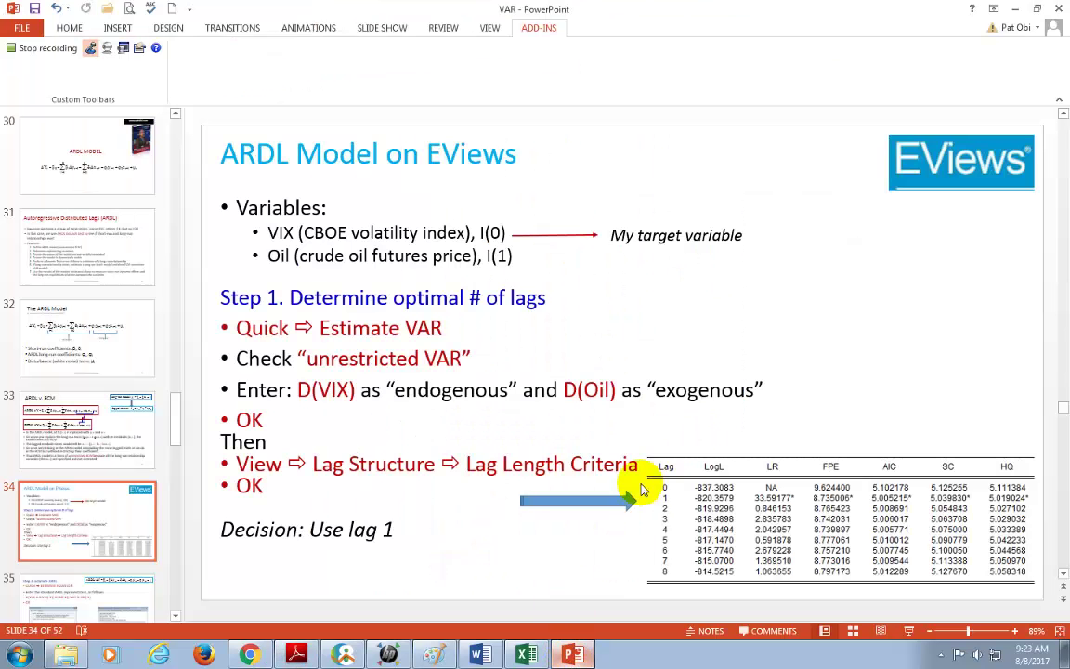
Compare the ARDL slide's lag-1 decision with the EViews Wald F-statistic 8.169290, then return to the PDF.
click(343, 655)
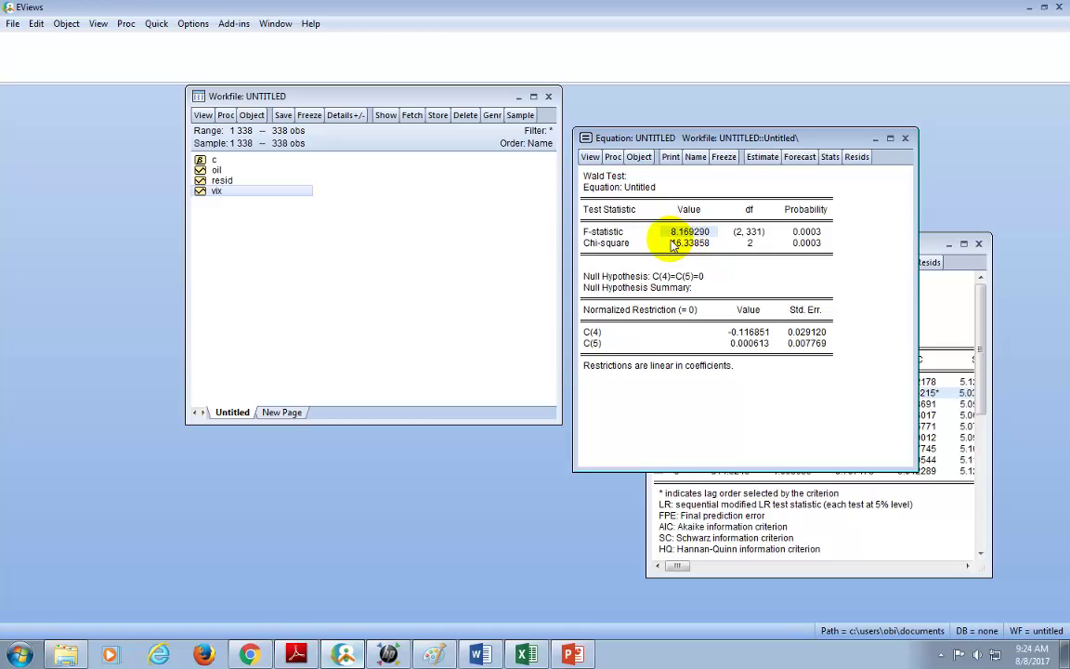
key(alt+Tab)
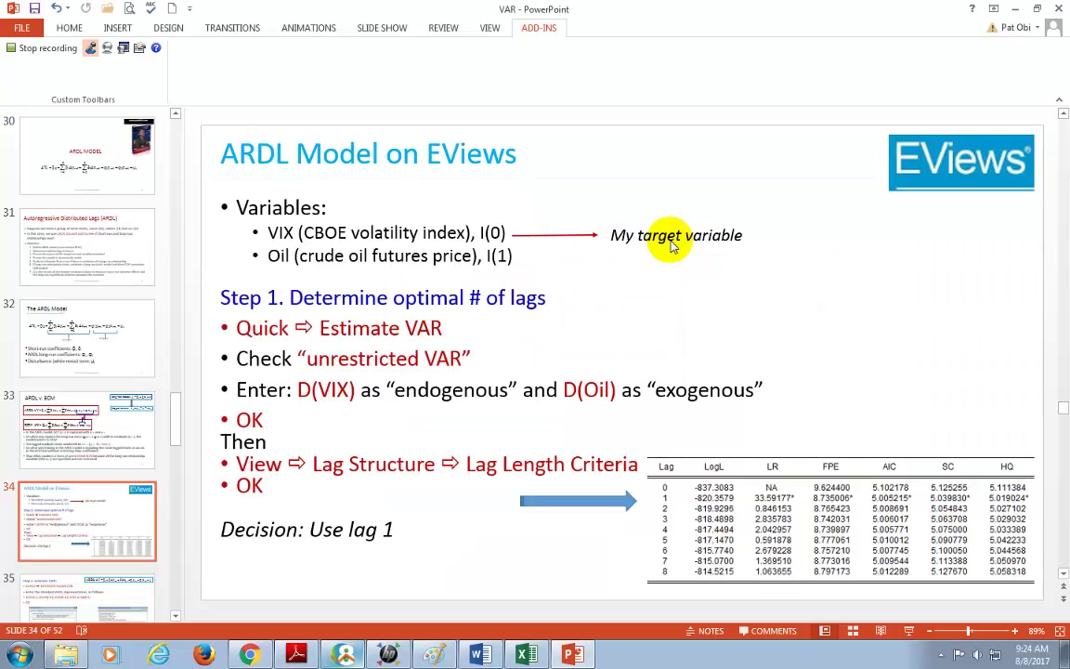
key(alt+Tab)
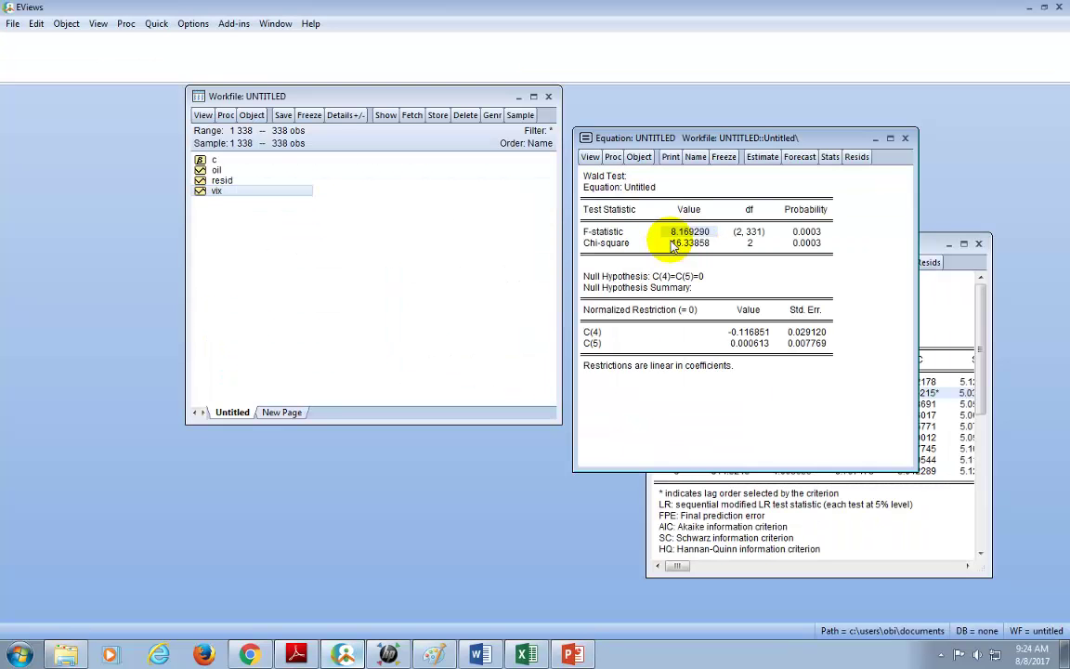
click(250, 655)
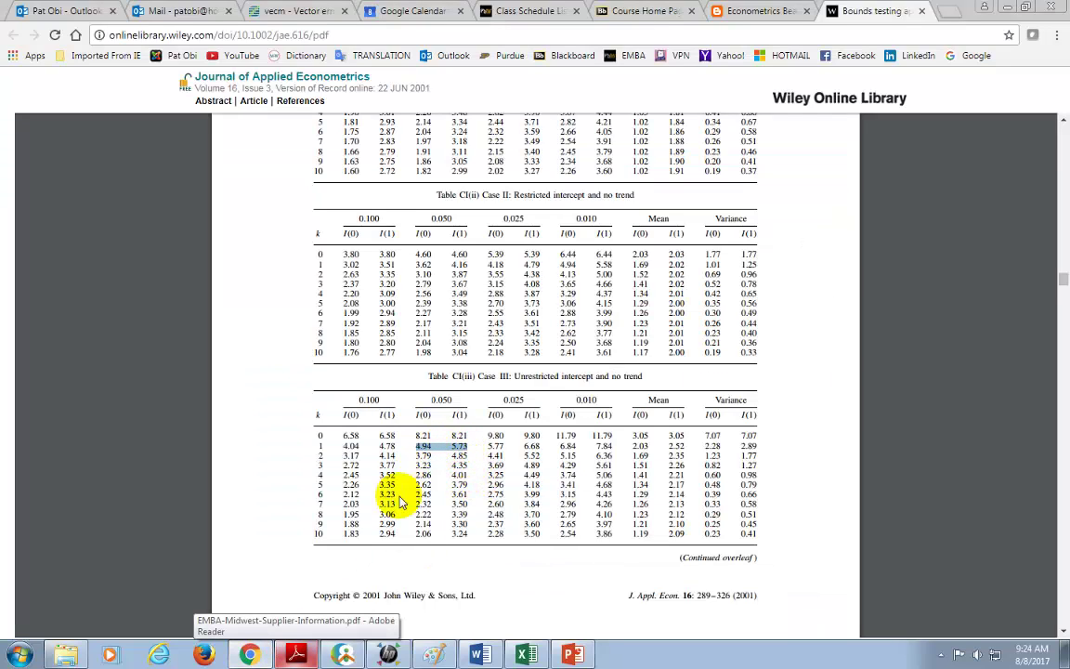
Go back to EViews to view the Wald test output with F-statistic 8.169290.
click(344, 656)
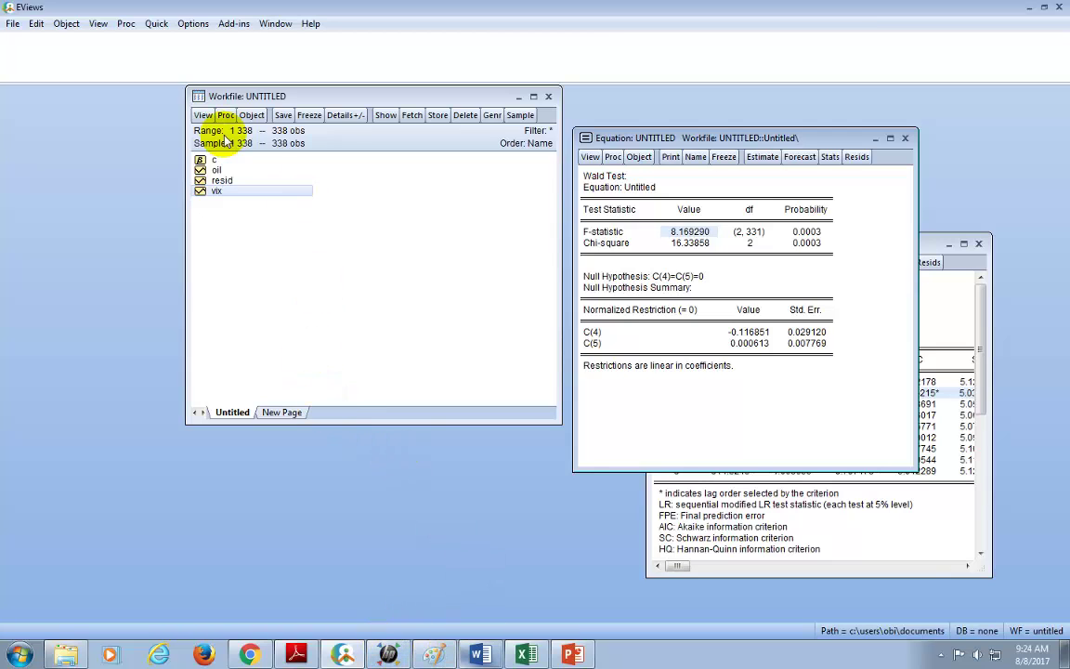
Estimate 'VIX C OIL' by least squares via Quick > Estimate Equation, deleting the untitled equation.
click(157, 26)
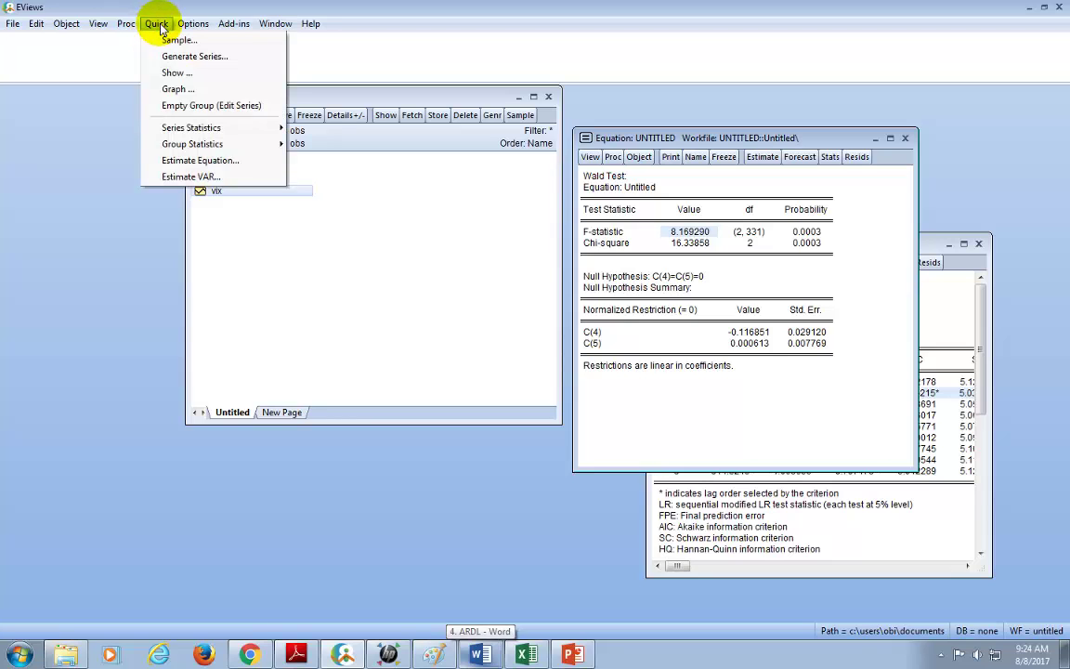
click(206, 159)
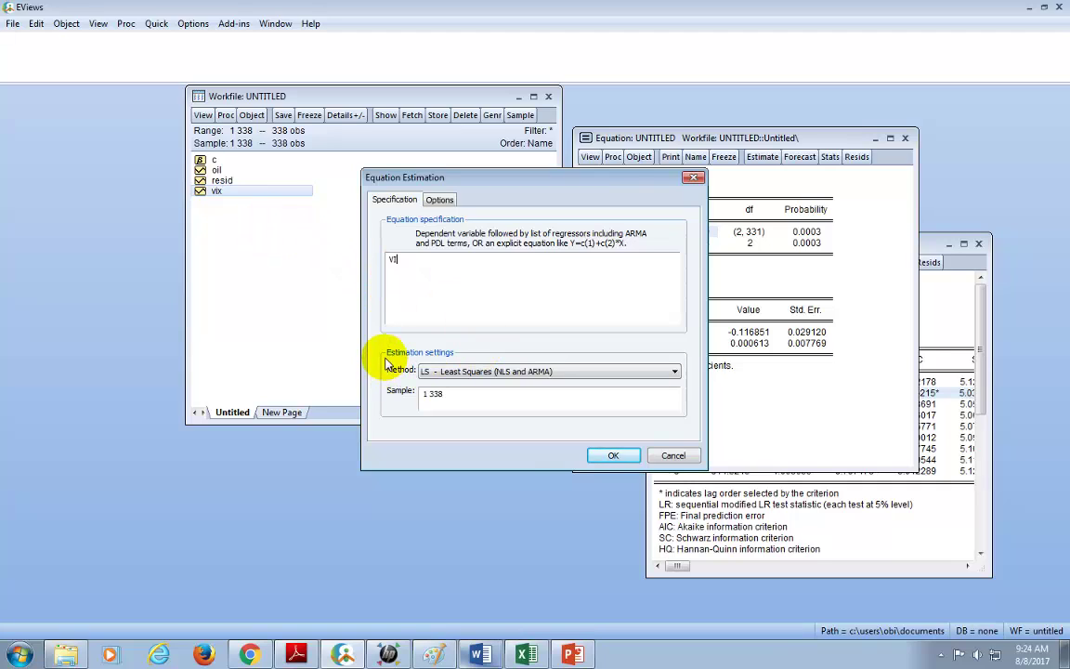
text(X C OIL)
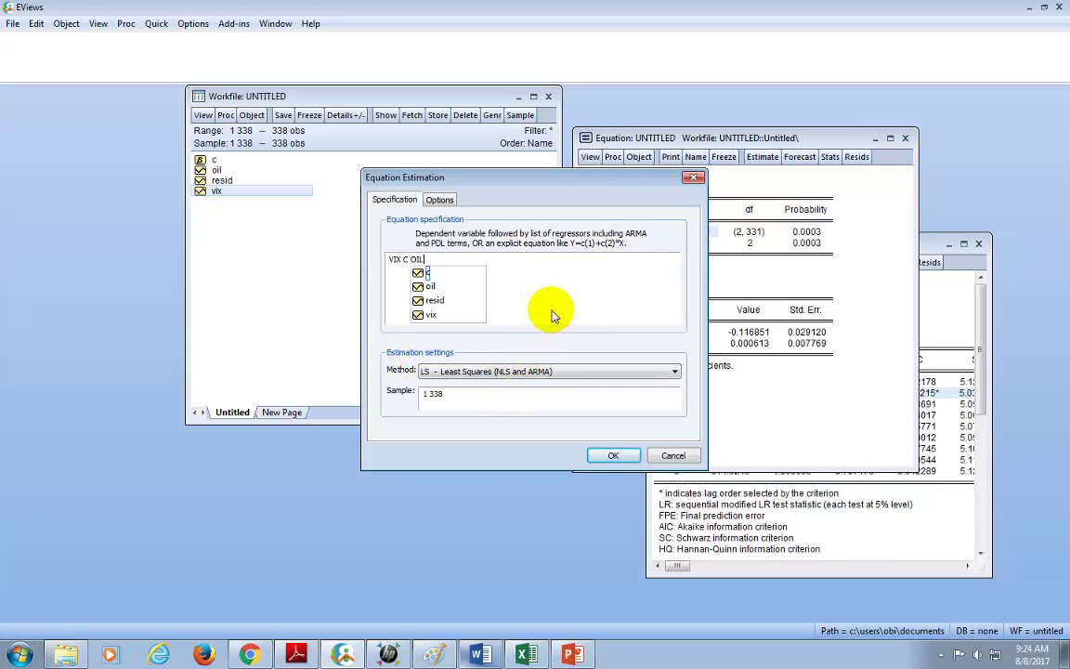
click(606, 457)
click(501, 358)
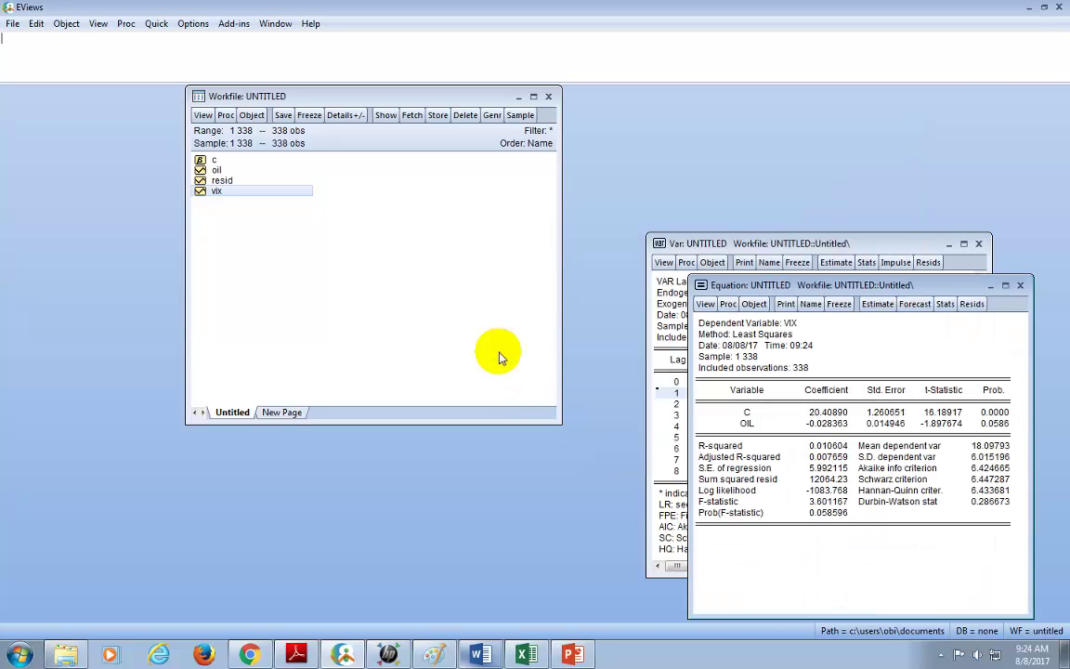
Copy the resid series and paste it into the workfile as a new series named ECT.
drag(843, 294, 744, 136)
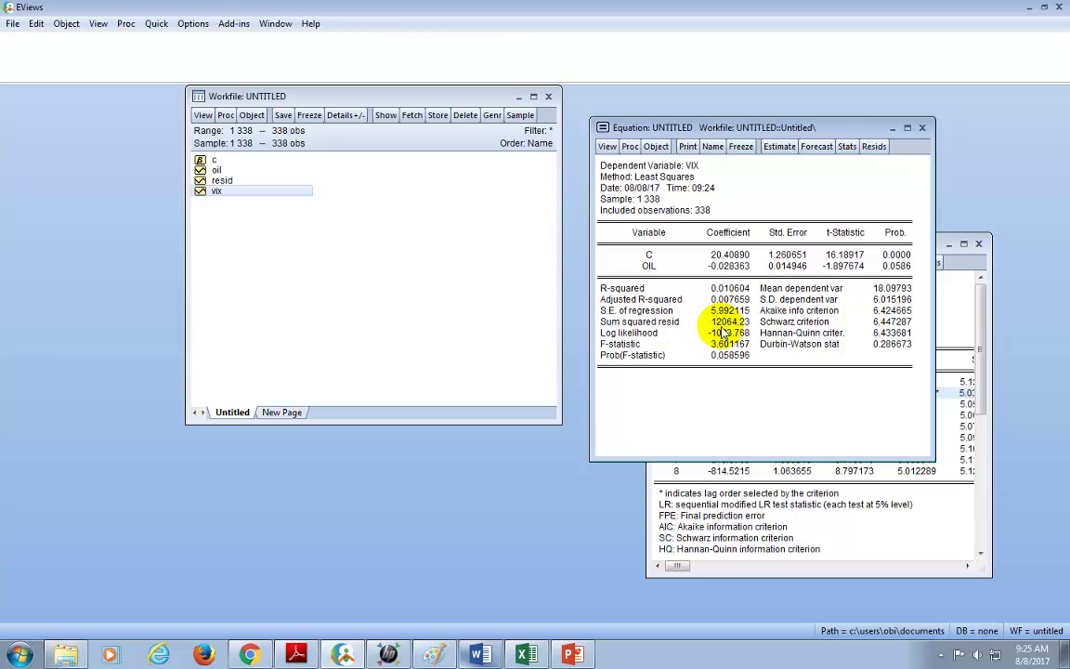
click(223, 182)
click(226, 182)
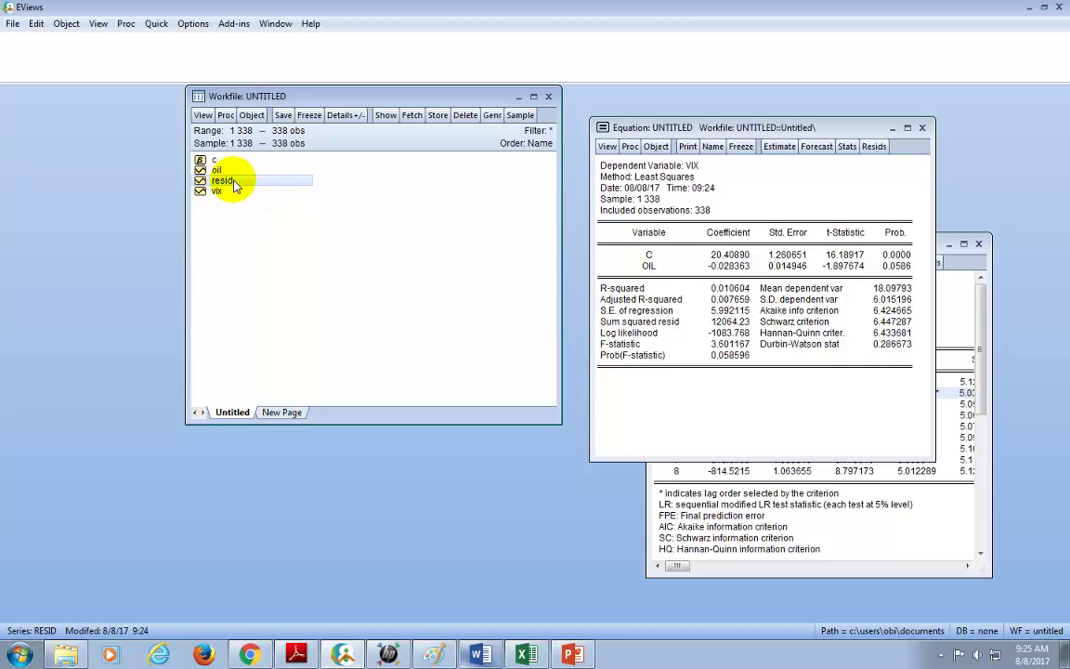
right_click(235, 186)
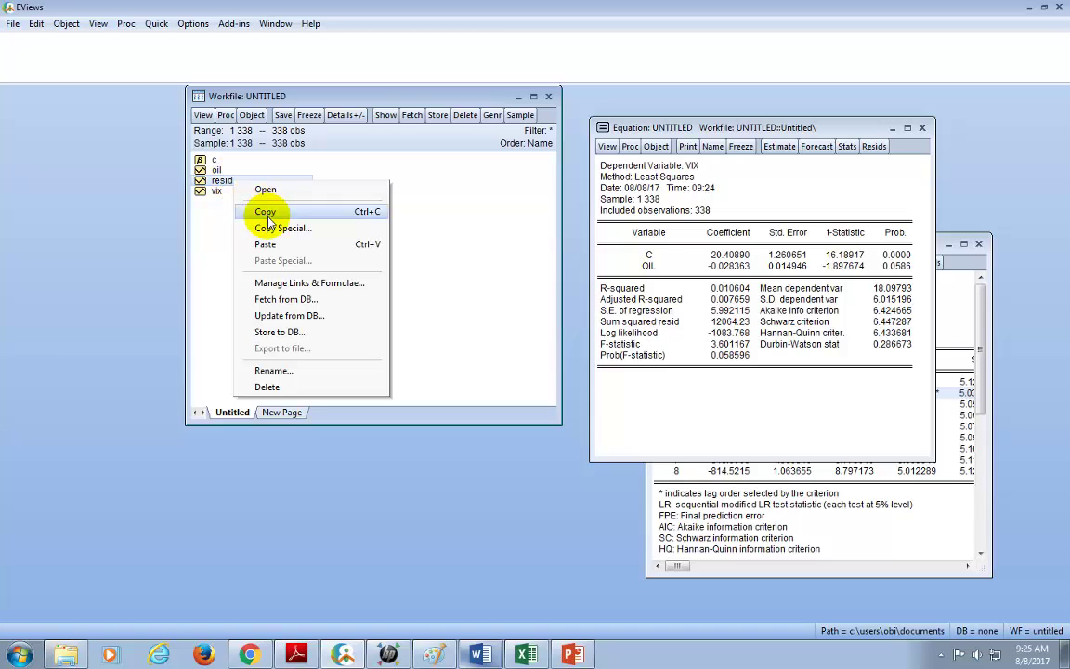
click(267, 212)
right_click(302, 268)
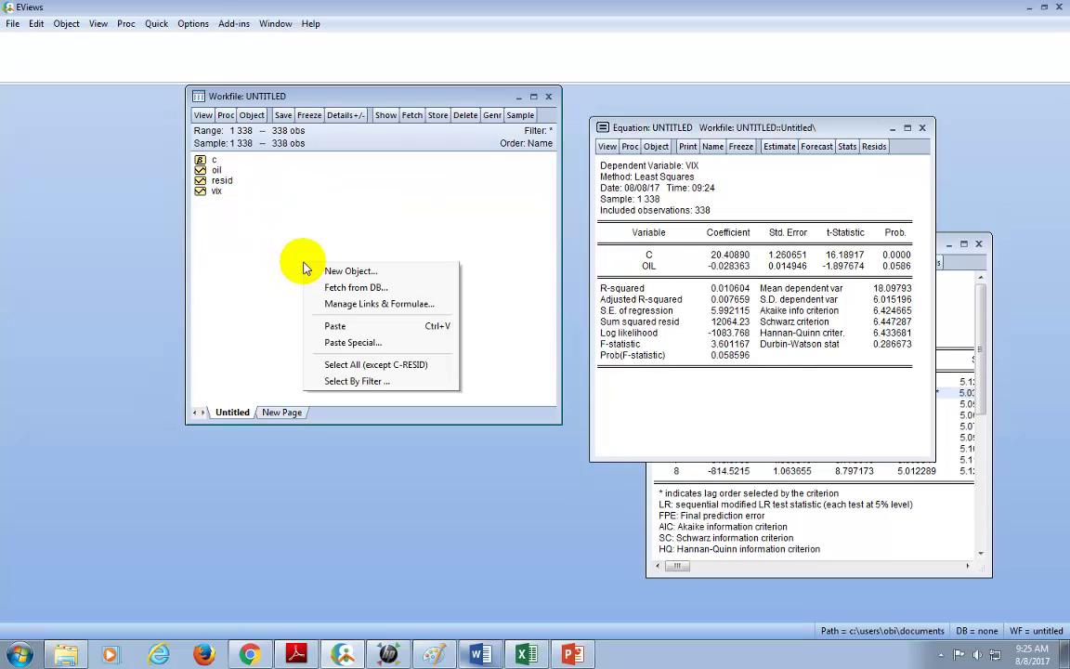
click(334, 325)
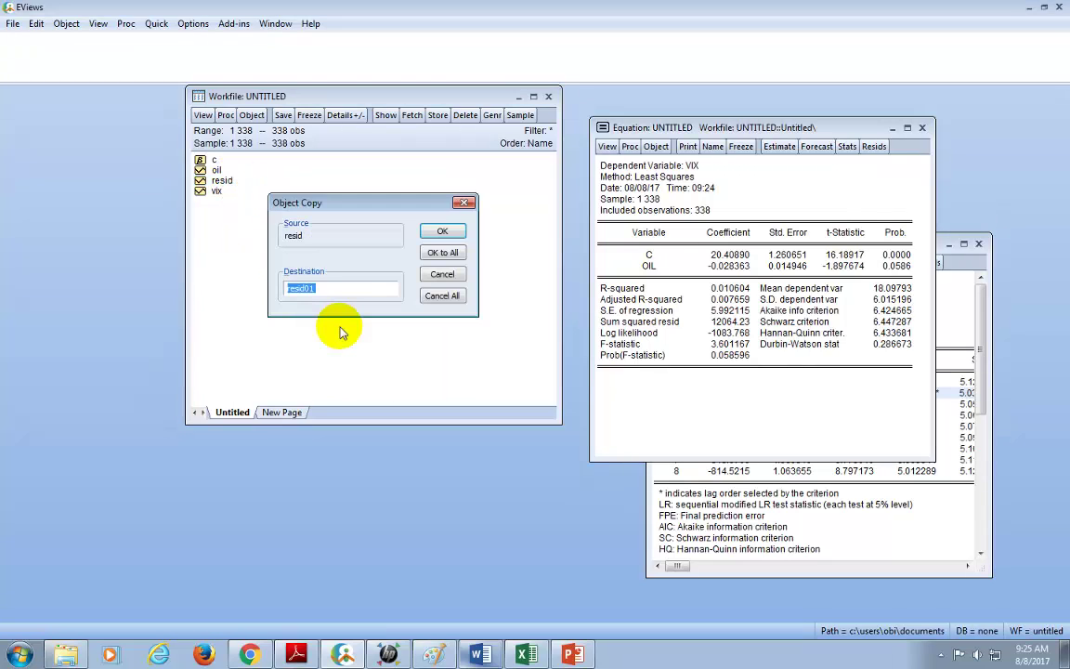
text(ECT)
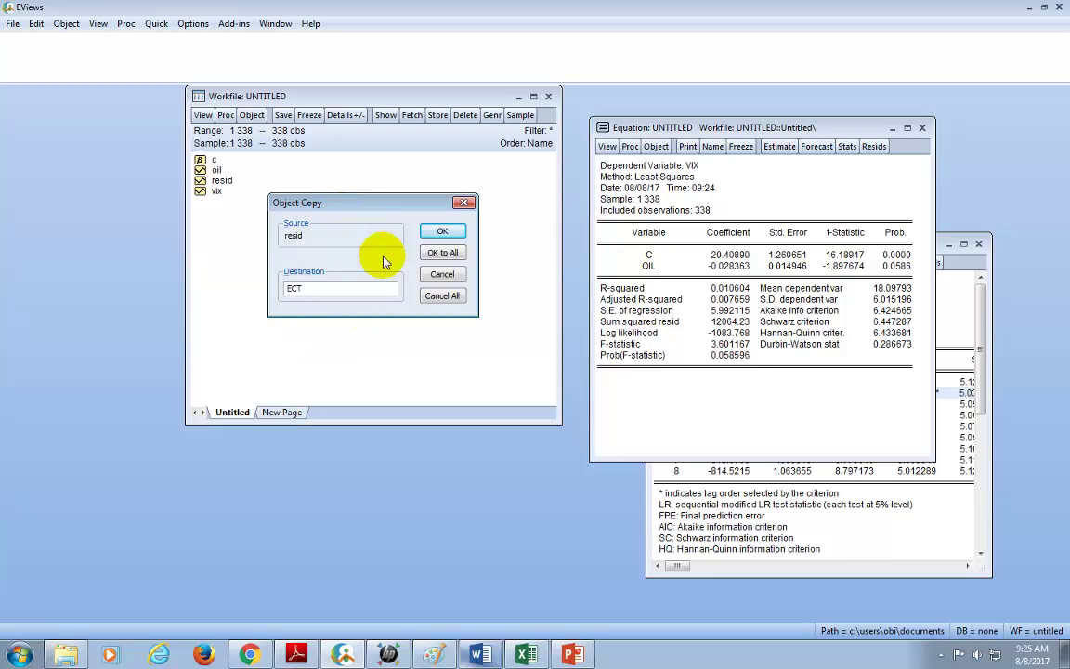
click(444, 232)
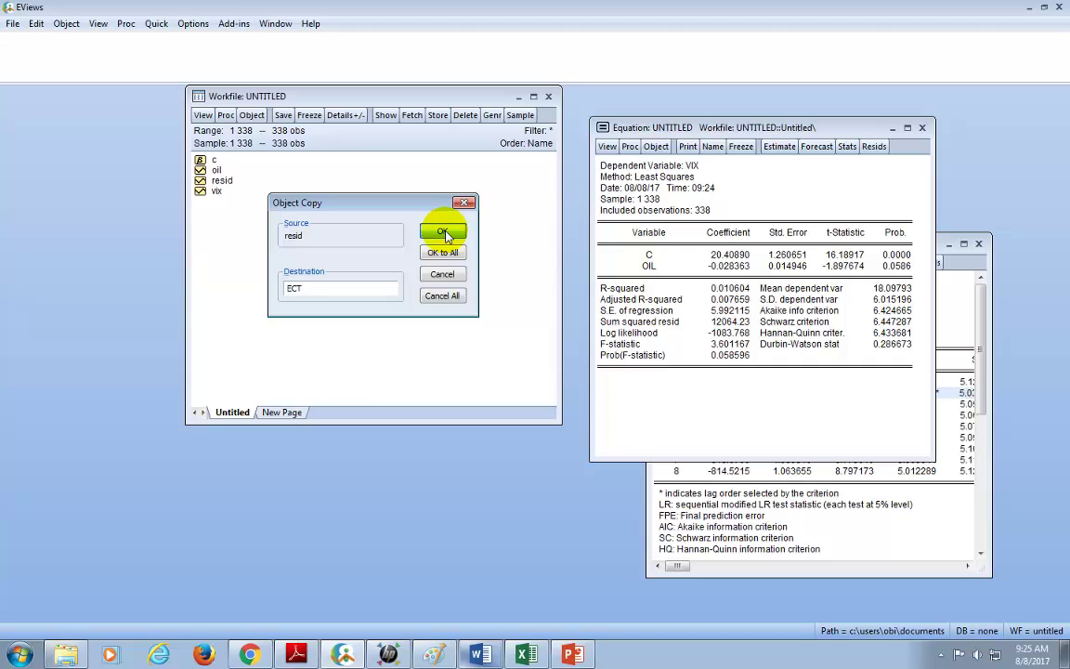
Open ECT and RESID to confirm their values match, both starting at 1.873739.
click(218, 172)
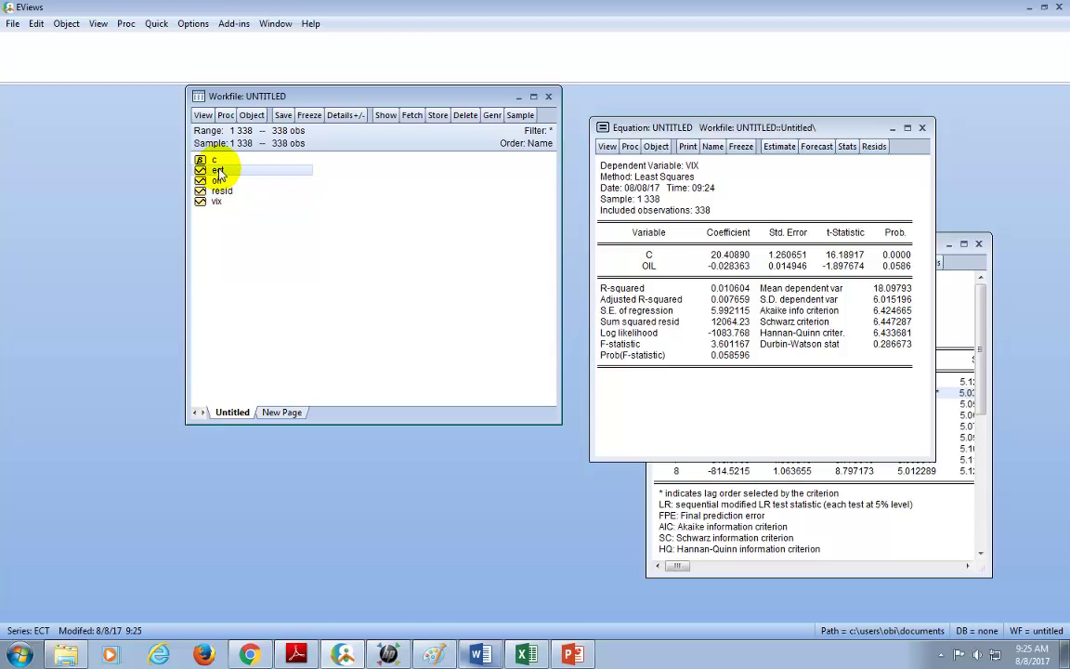
right_click(218, 172)
click(251, 177)
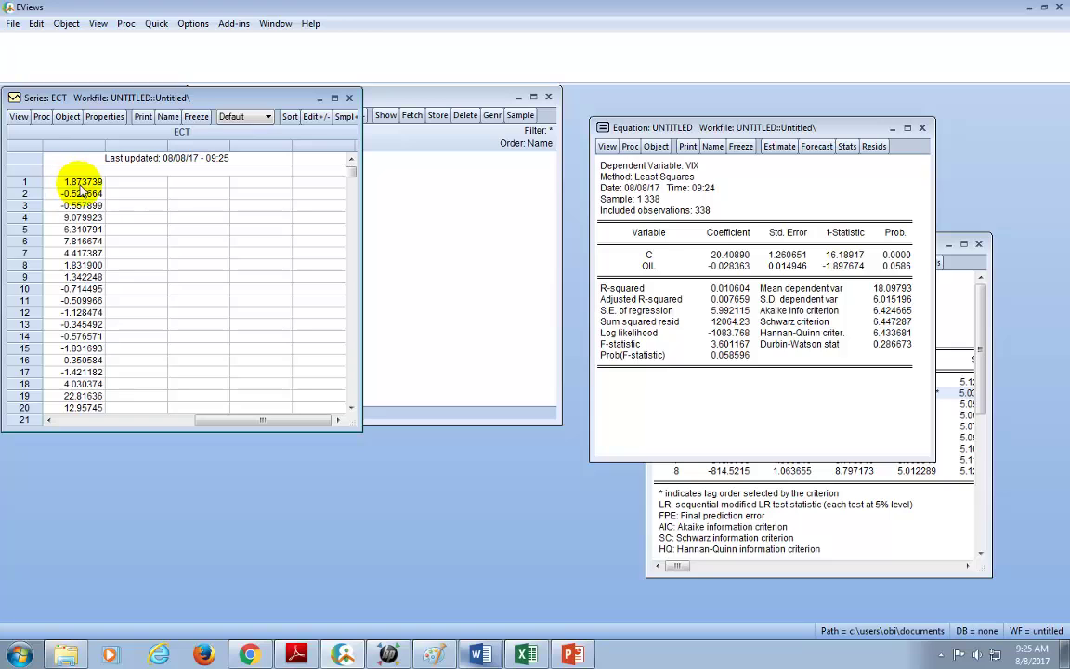
click(349, 97)
right_click(234, 192)
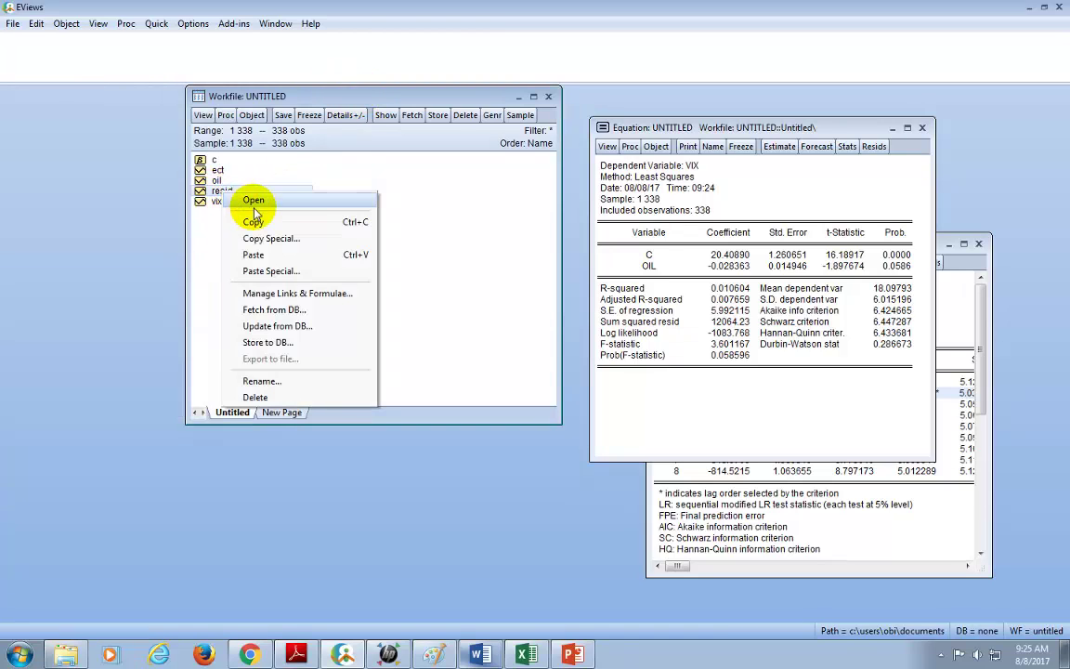
click(253, 201)
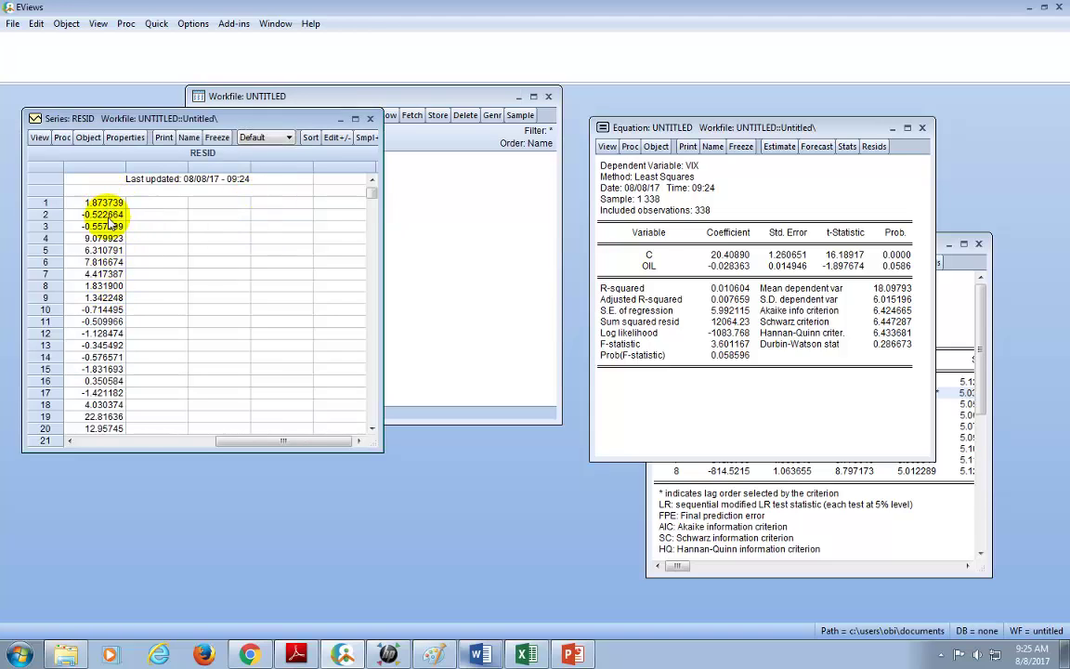
click(370, 118)
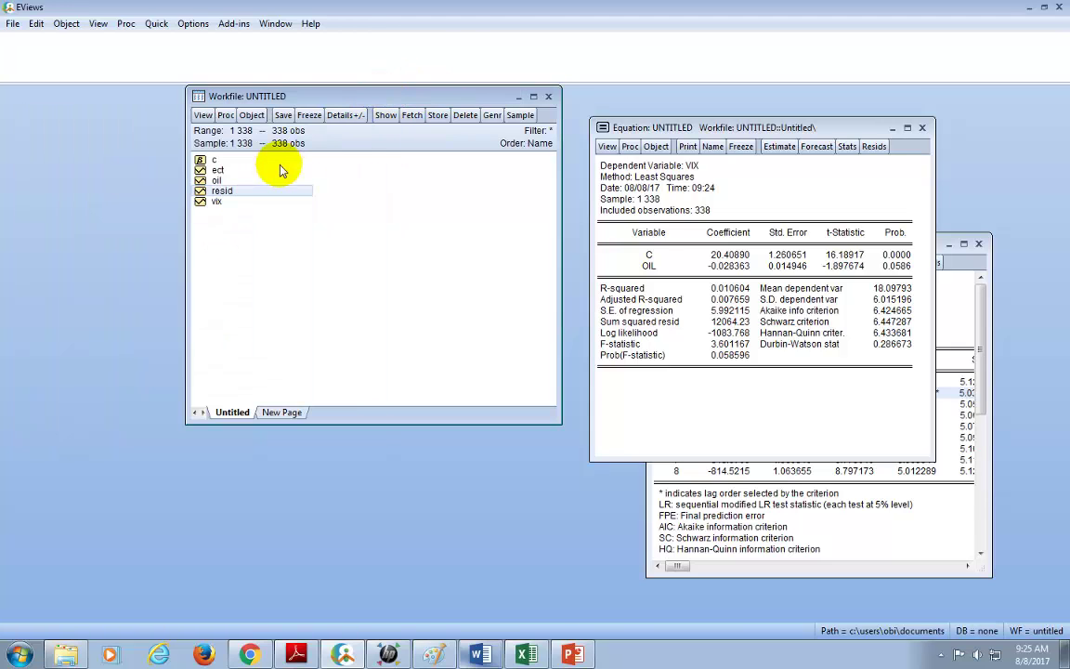
click(215, 181)
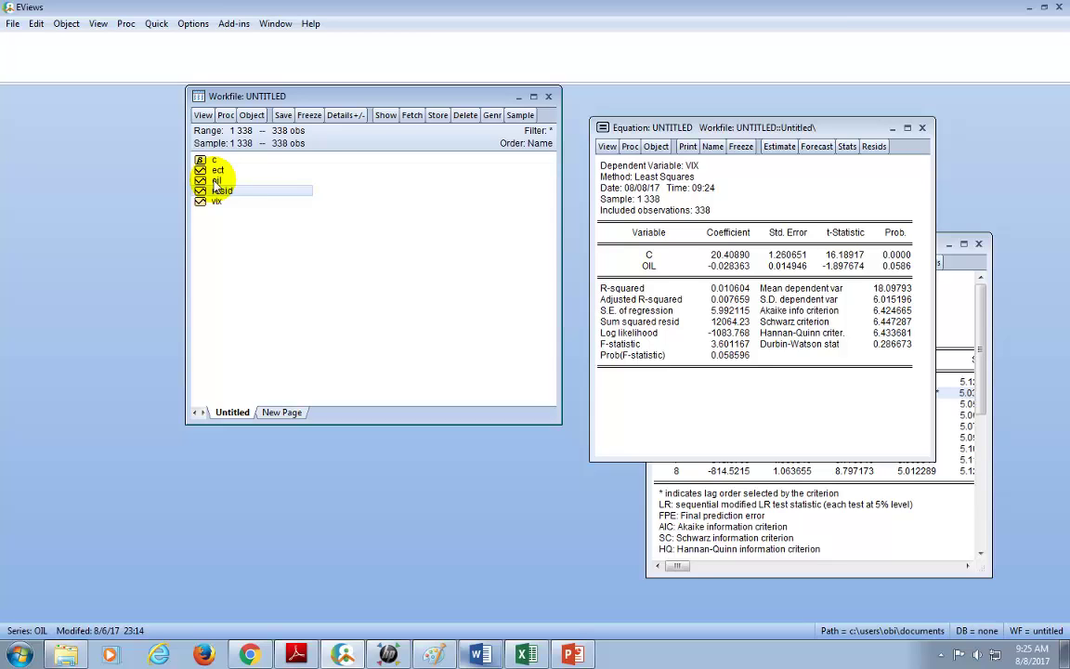
Enter 'D(VIX) C D(VIX(-1)) D(OIL(-1)) ECT(-1)' as an LS equation and submit it.
click(282, 223)
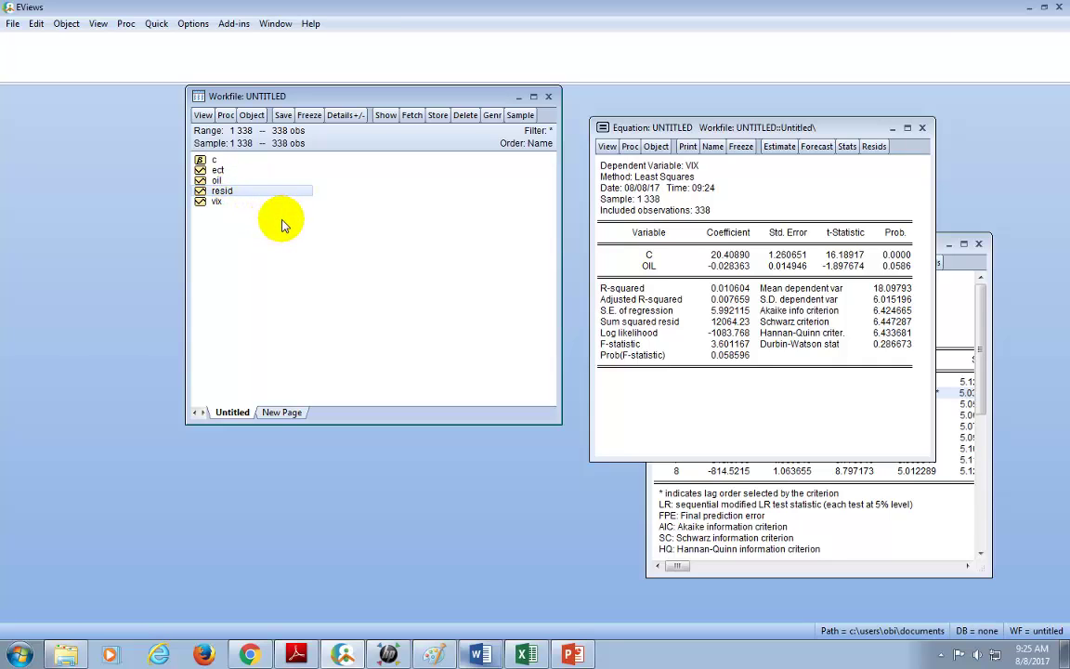
click(156, 25)
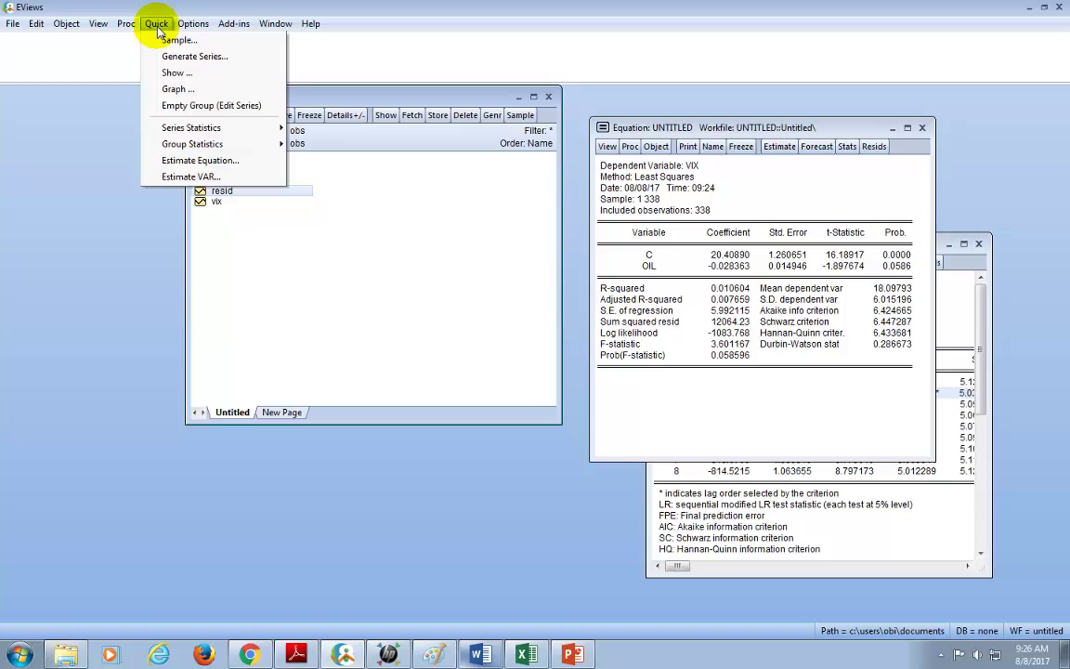
click(202, 161)
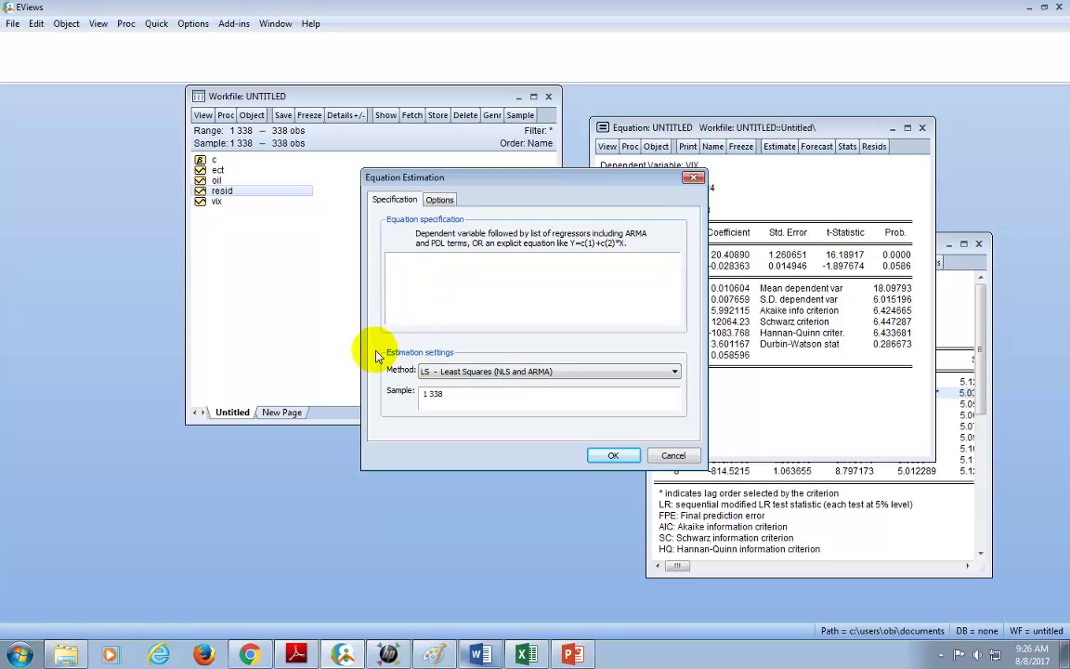
text(D(VIX) C D(VIX(-1)) D(OIL(-1)
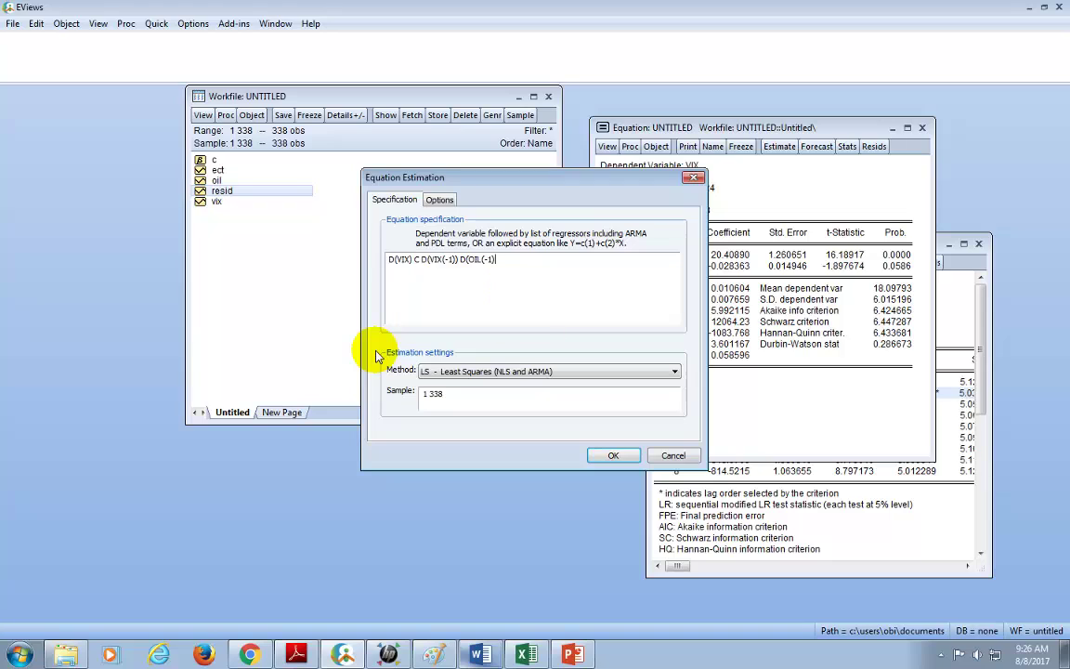
text()) ECT(-1))
key(Tab)
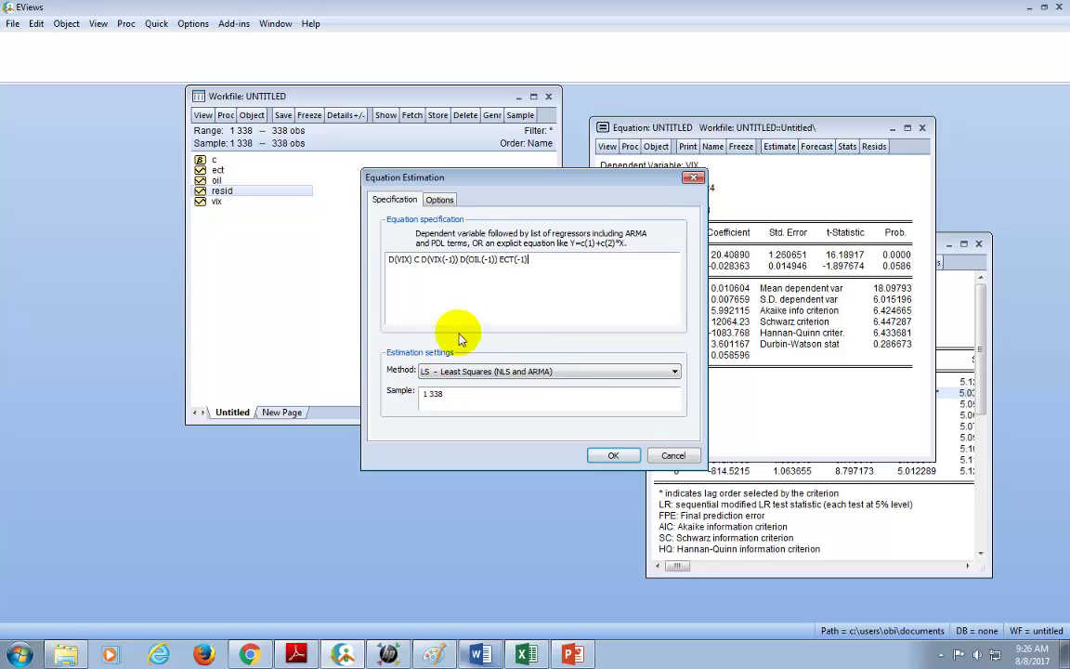
click(413, 268)
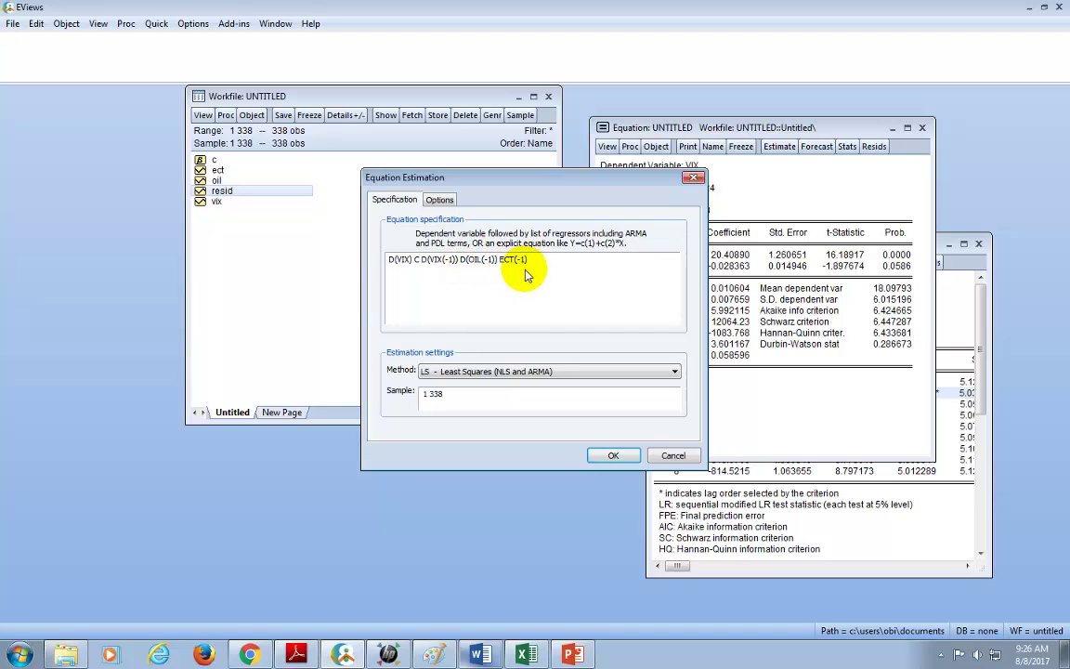
click(613, 455)
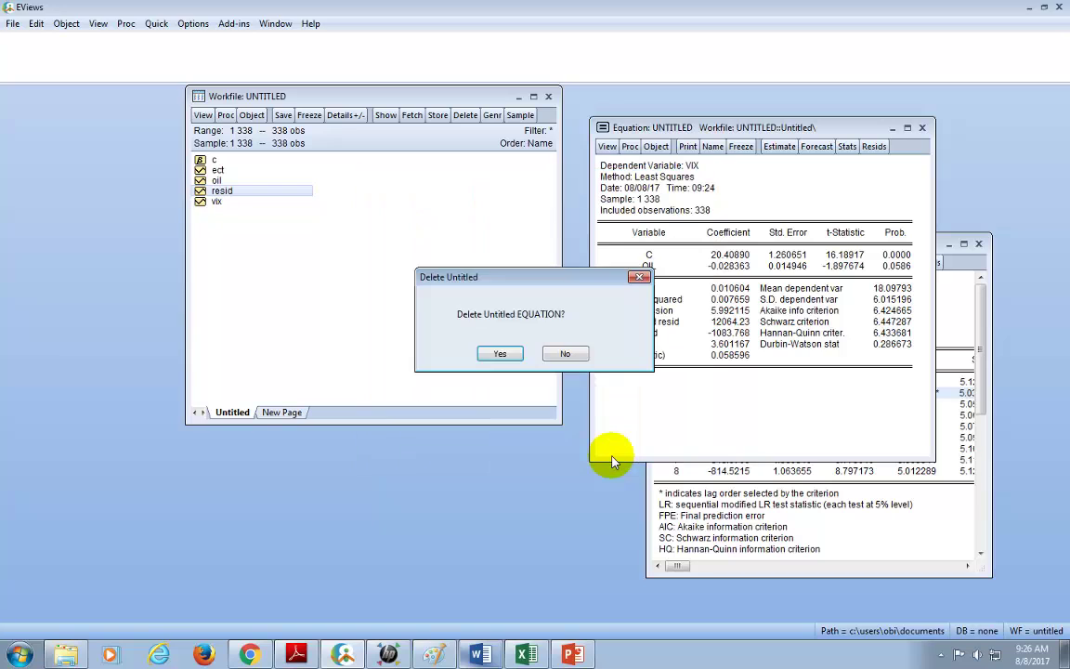
Discard the old VIX-on-OIL equation and inspect the ECM coefficients, with ECT(-1) at -0.116769.
click(499, 354)
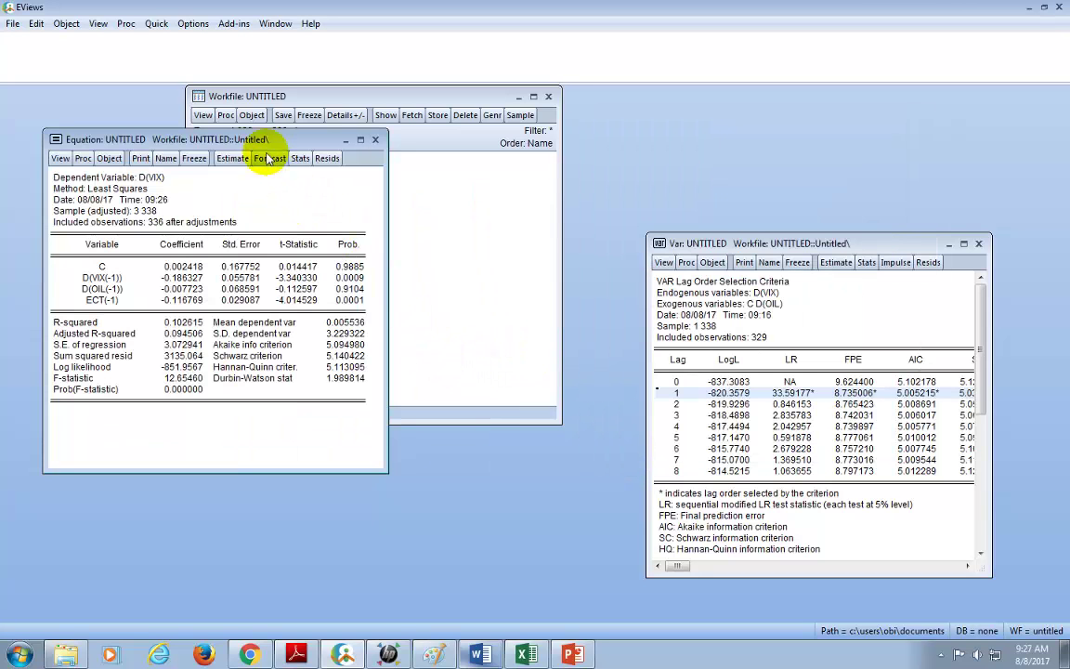
drag(285, 140, 569, 130)
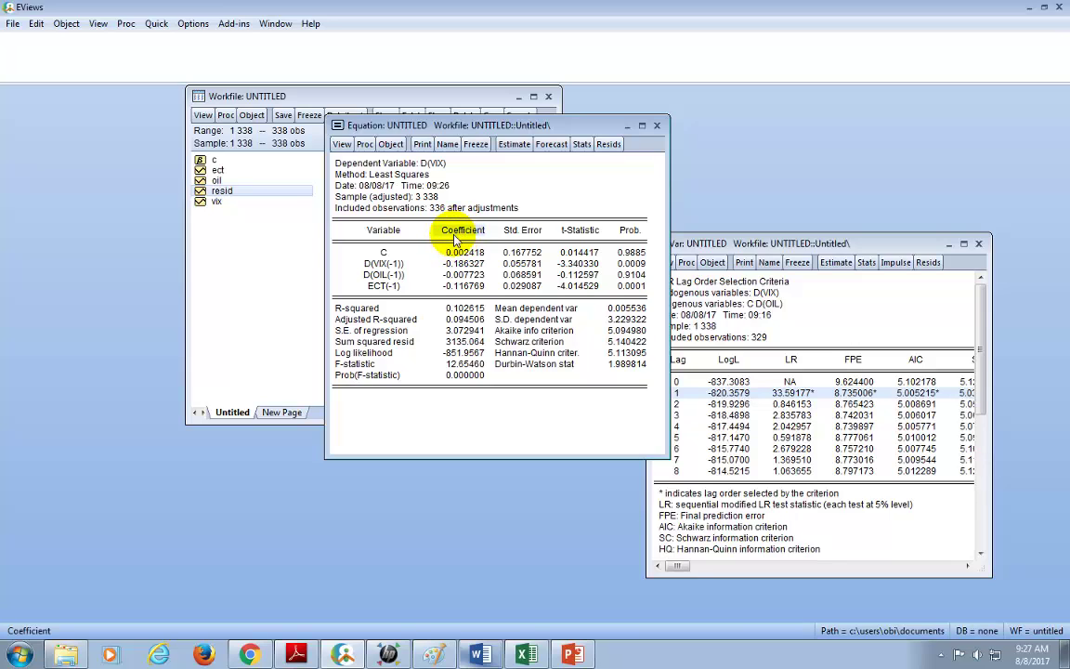
drag(456, 237, 458, 291)
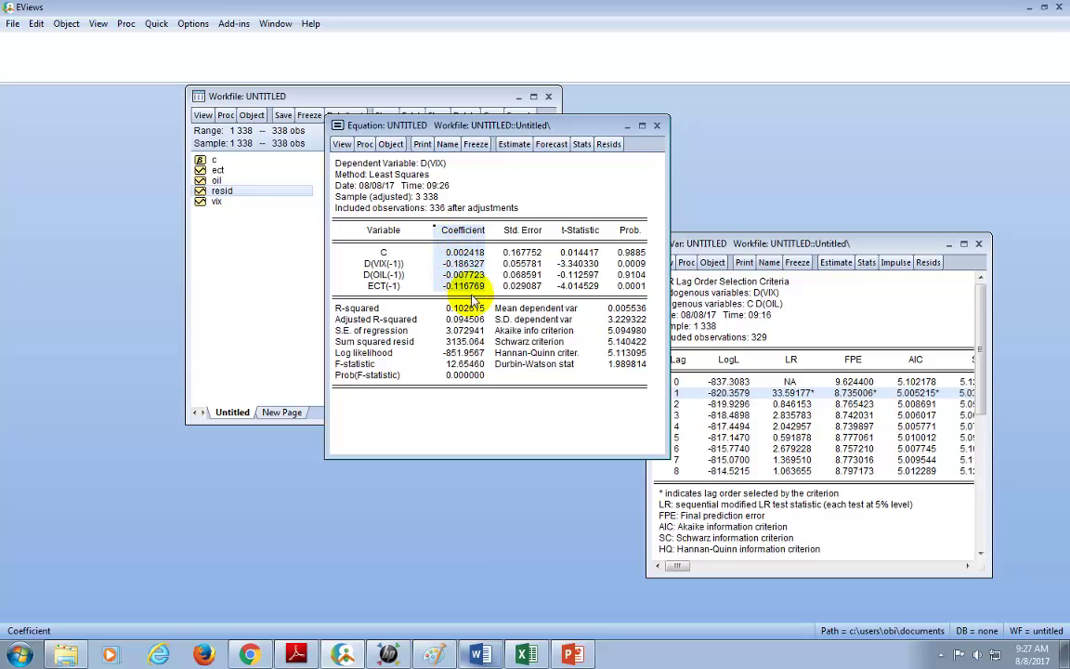
click(465, 254)
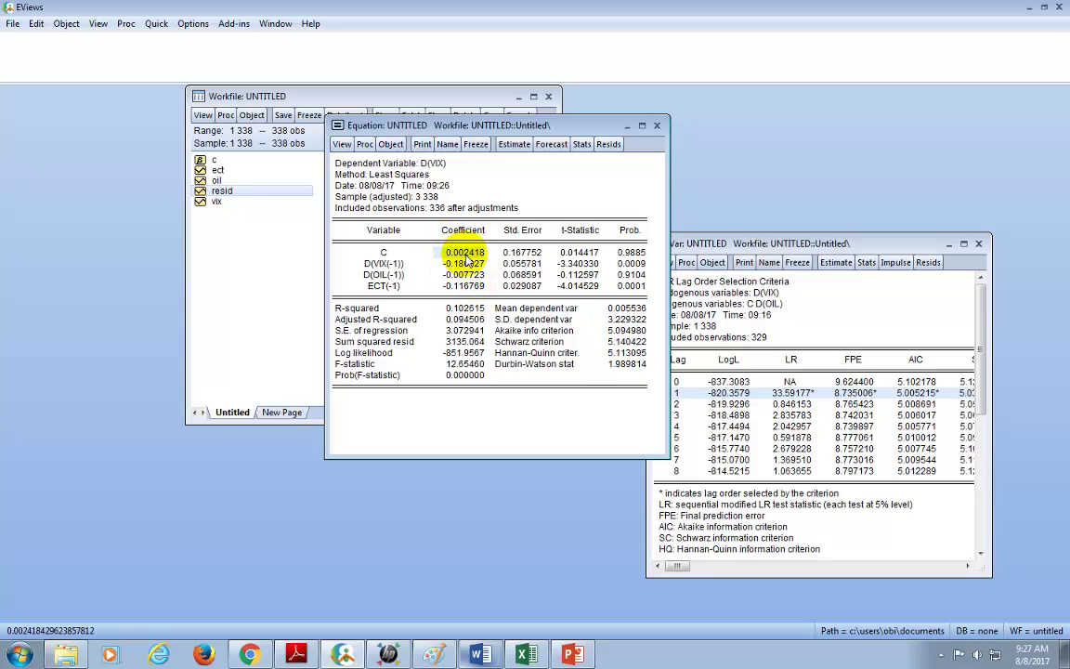
drag(465, 264, 464, 282)
click(465, 276)
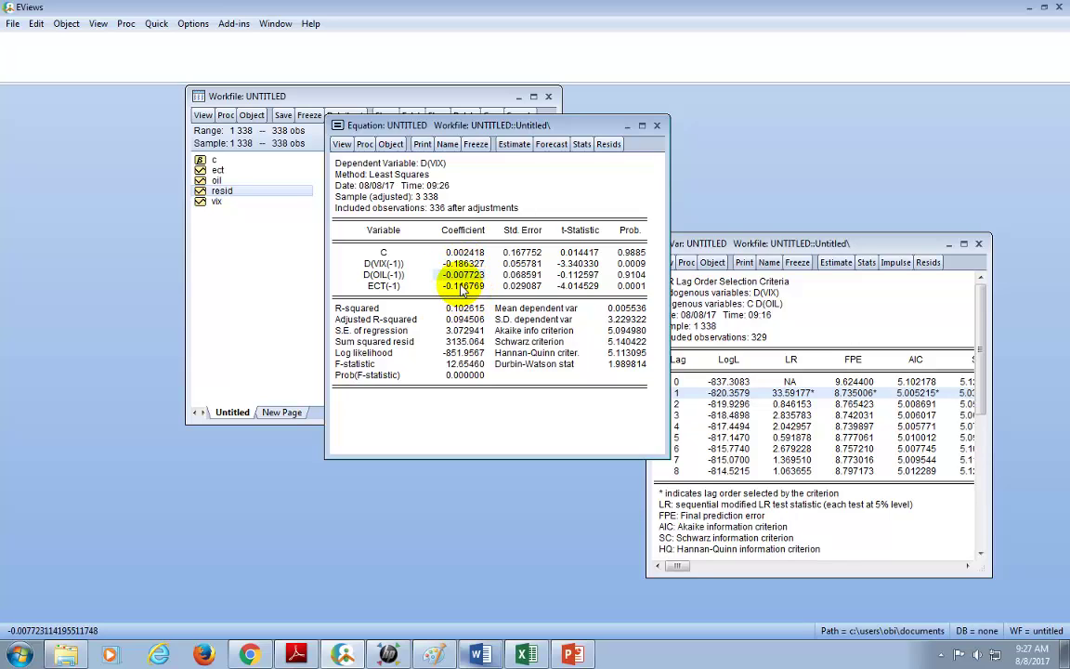
click(462, 288)
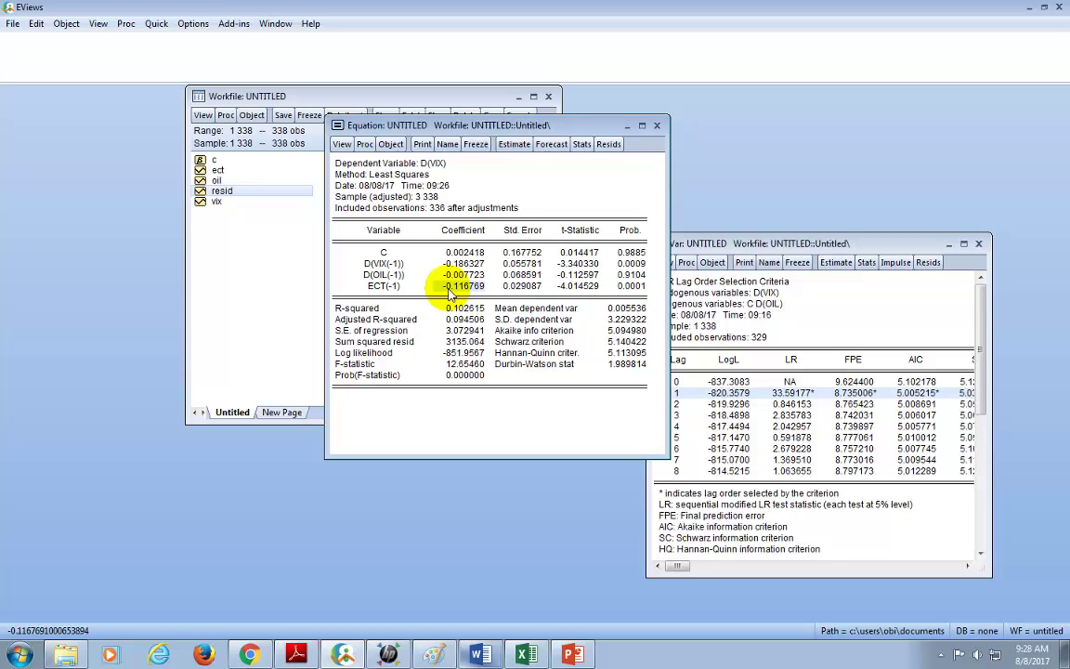
Check the D(OIL(-1)) and ECT(-1) probabilities, ECT(-1) being significant at 0.0001.
click(613, 287)
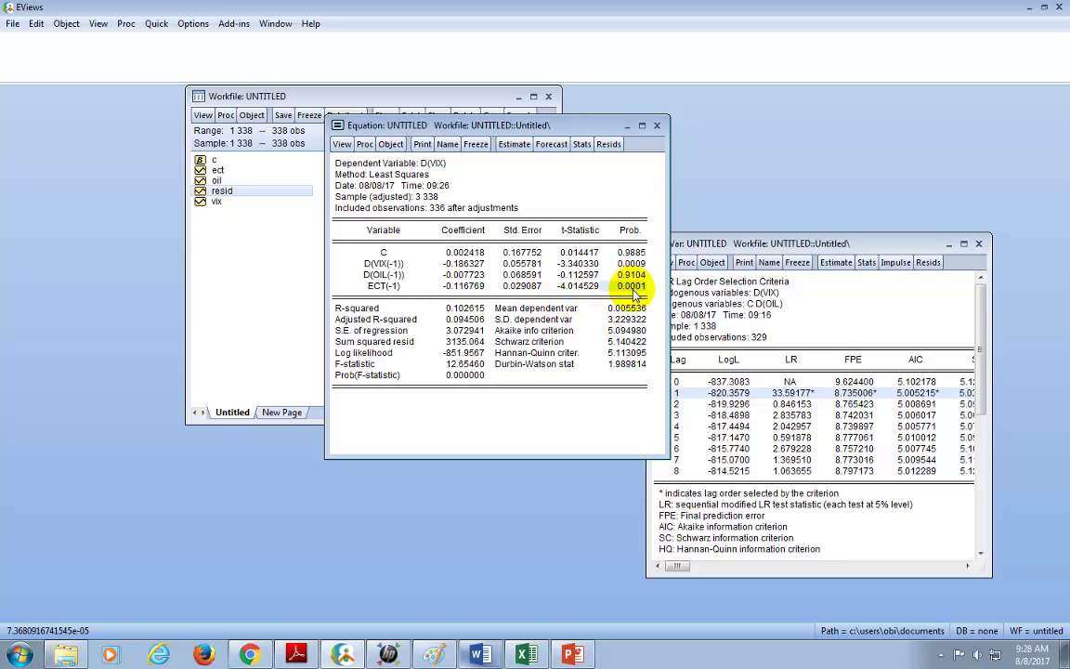
drag(631, 275, 634, 288)
click(343, 145)
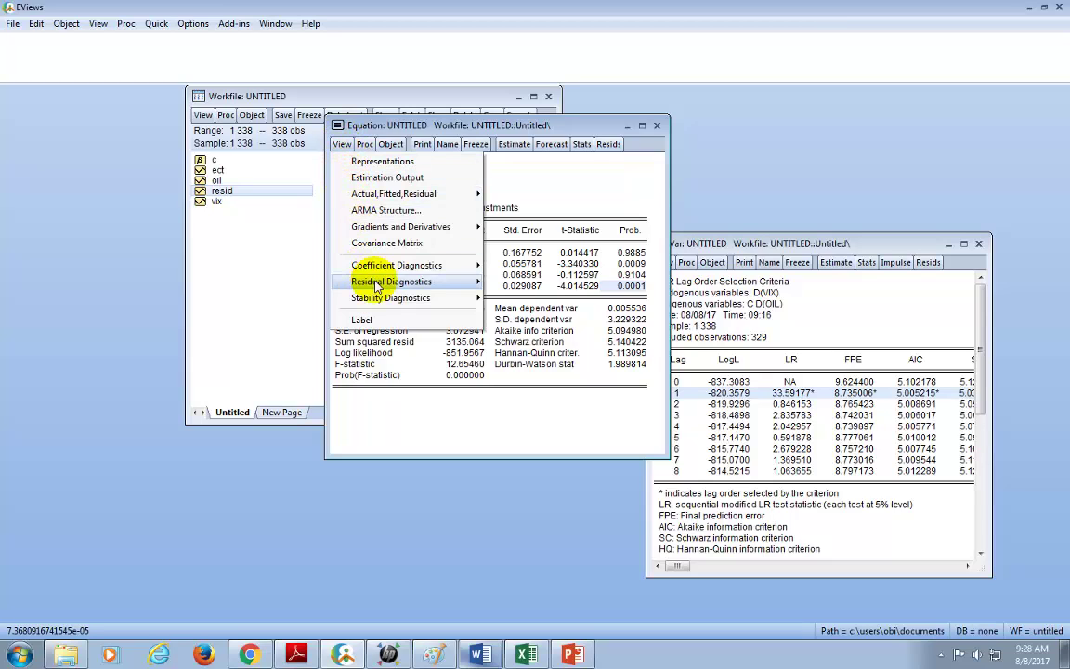
Run a 1-lag Breusch-Godfrey LM test on the ECM and mark Prob. Chi-Square(1) of 0.7030.
mouse_move(359, 282)
mouse_move(465, 297)
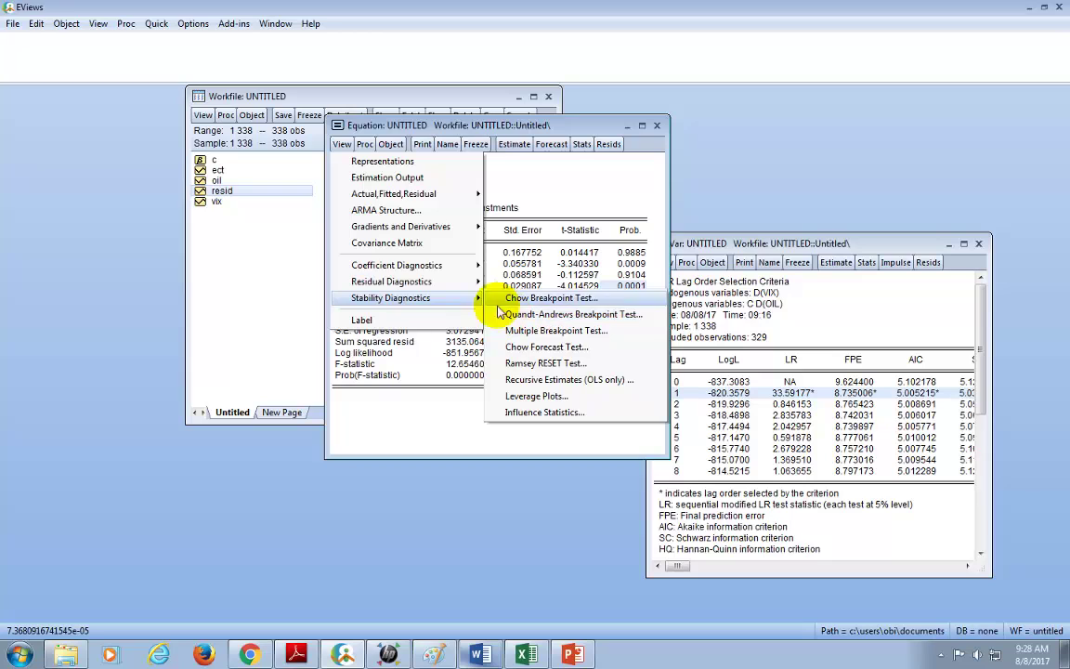
mouse_move(427, 282)
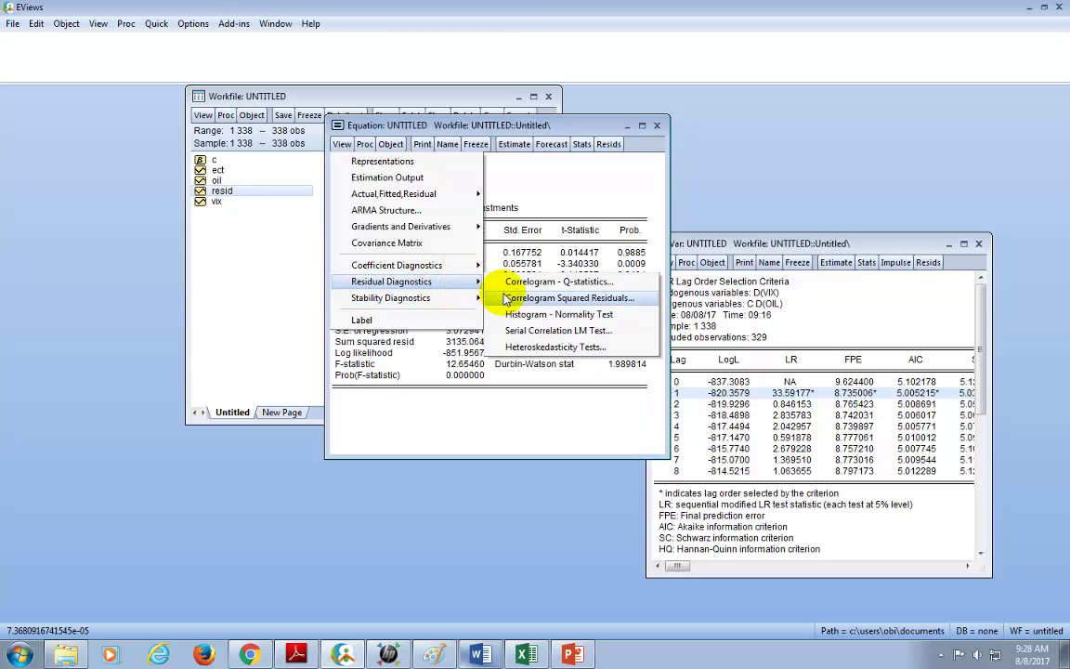
click(511, 331)
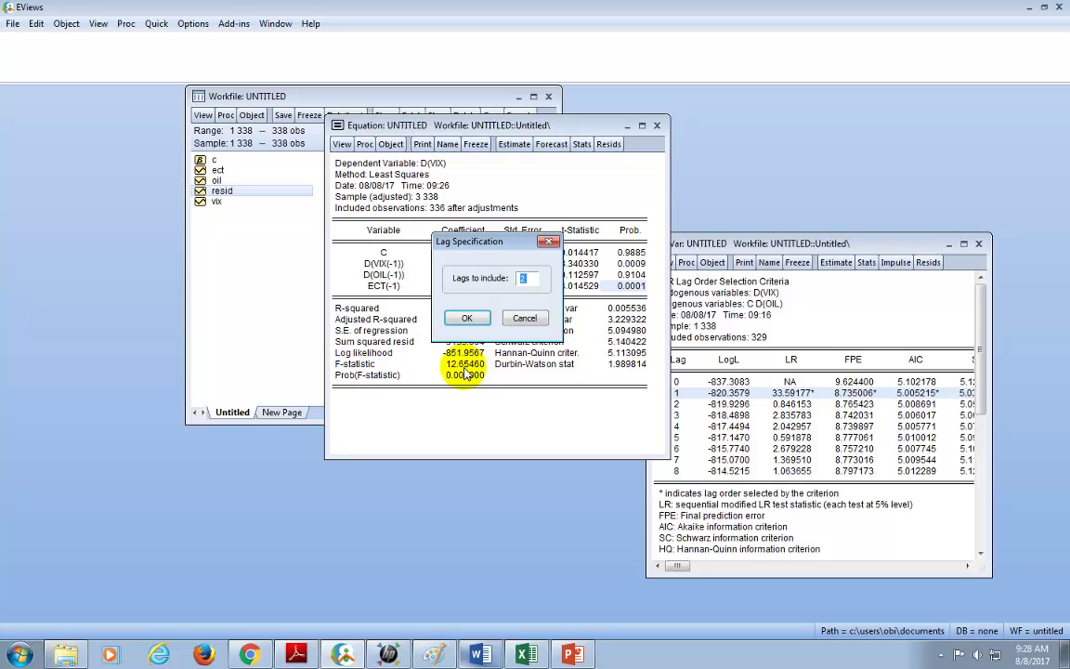
text(1)
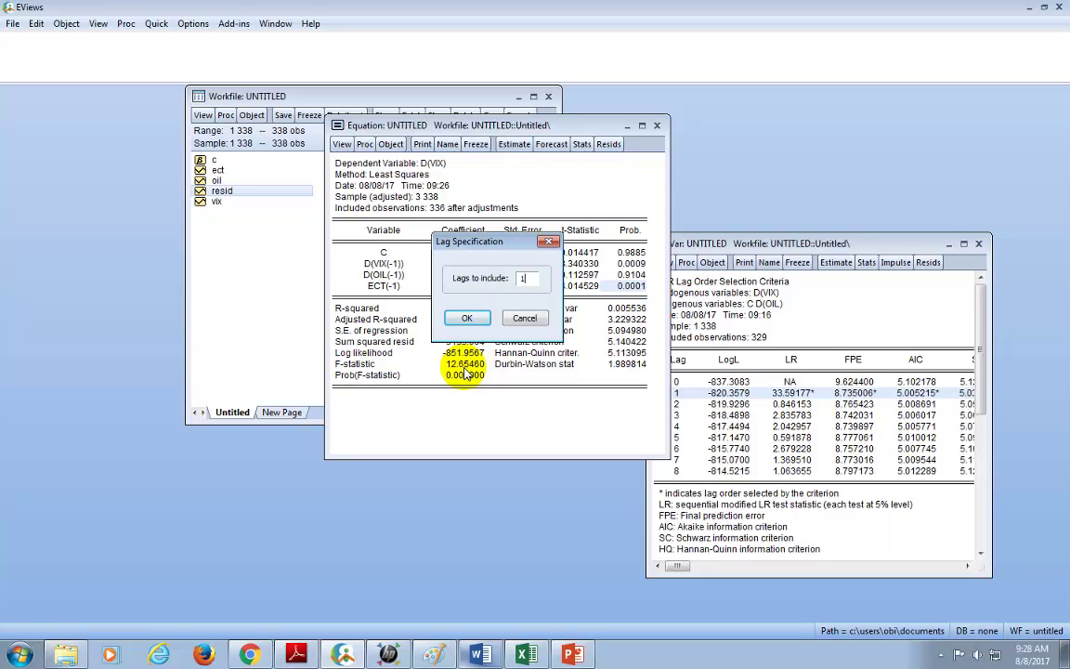
click(470, 319)
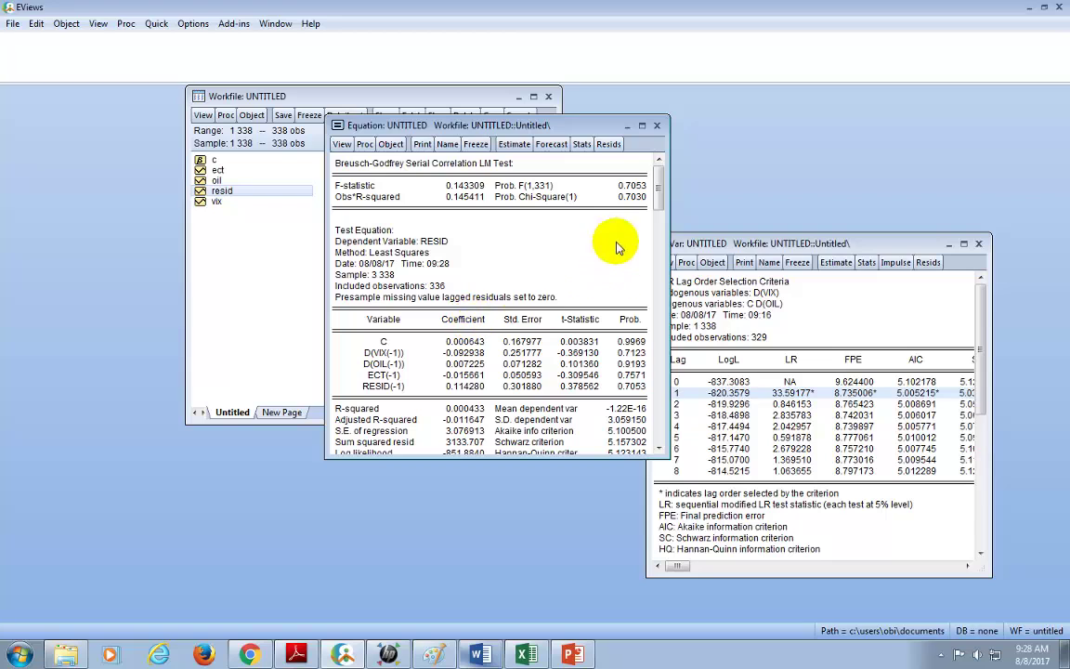
click(642, 126)
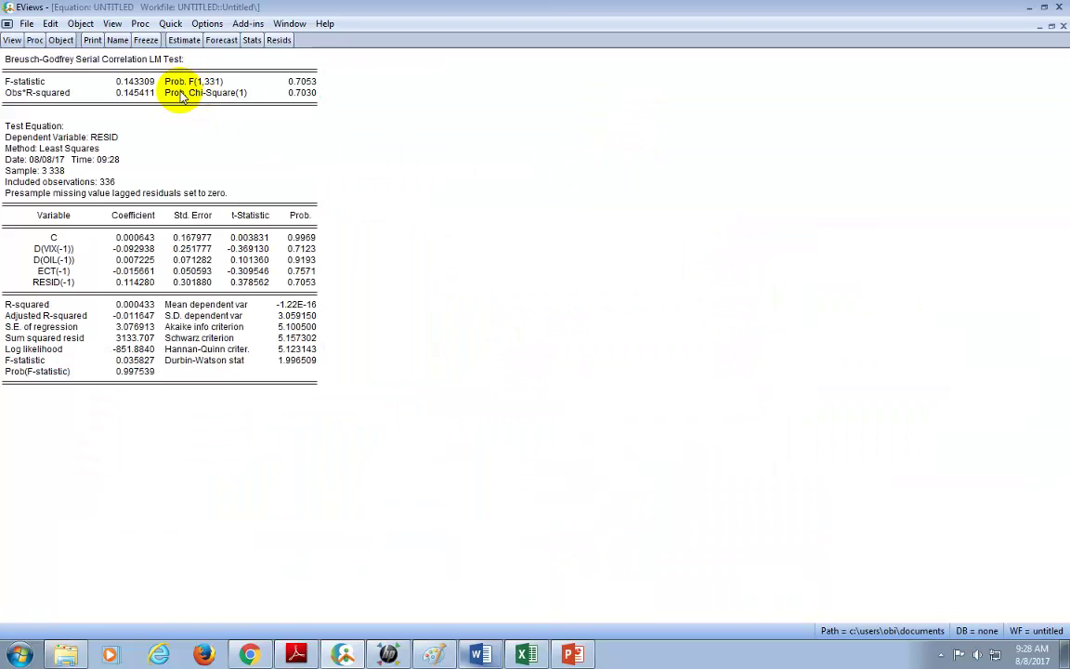
drag(192, 92, 314, 95)
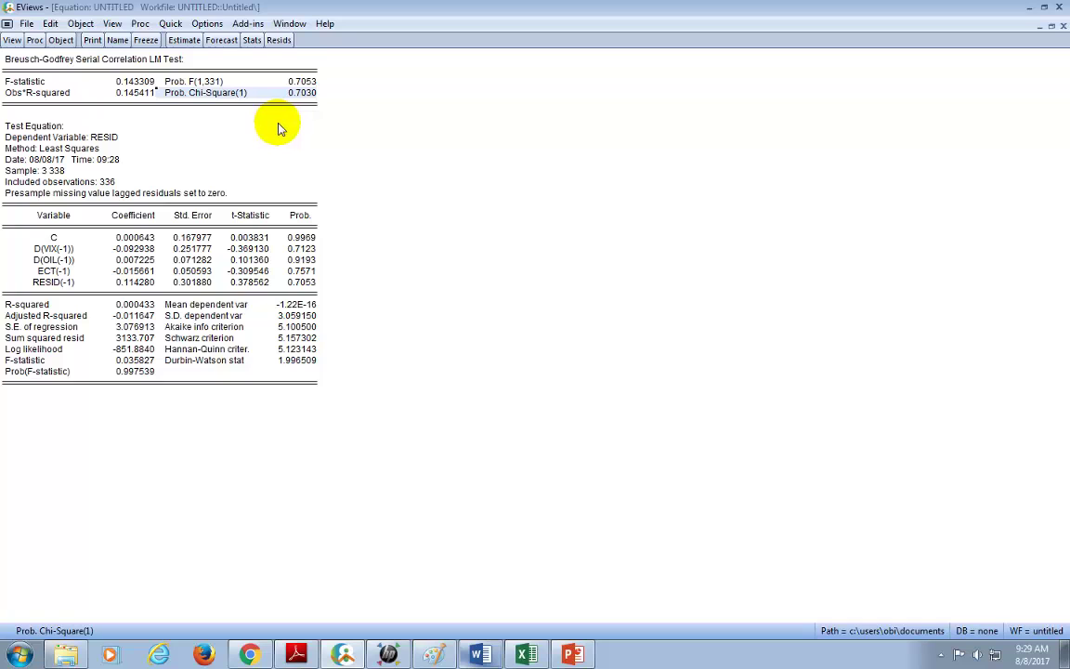
click(1052, 26)
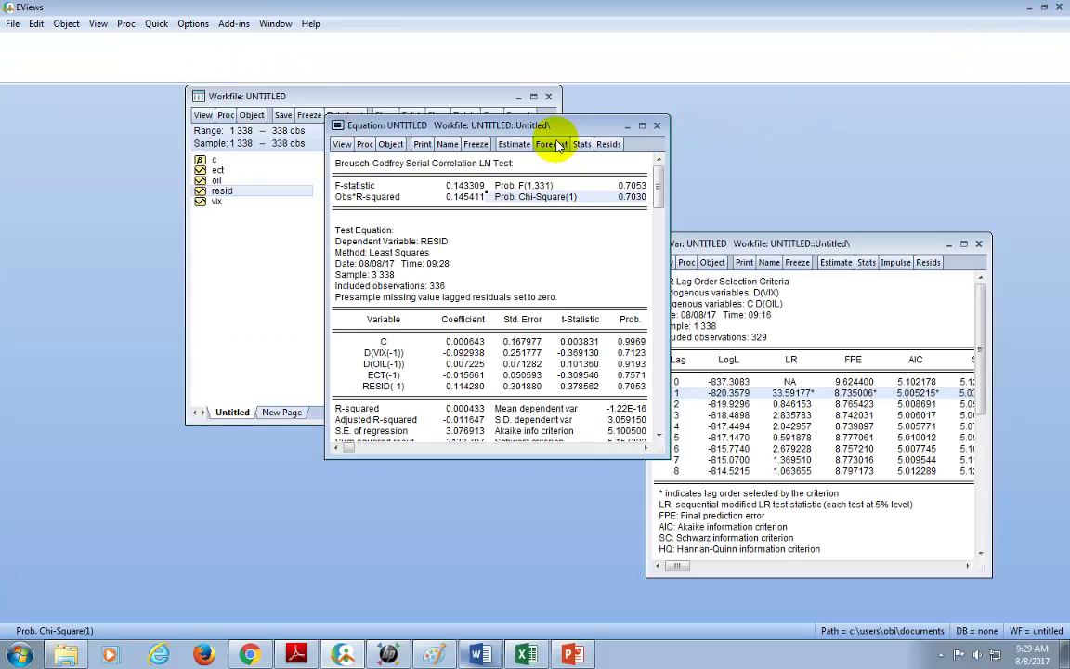
Plot the CUSUM test from Recursive Estimates for the error-correction equation.
drag(557, 131, 537, 85)
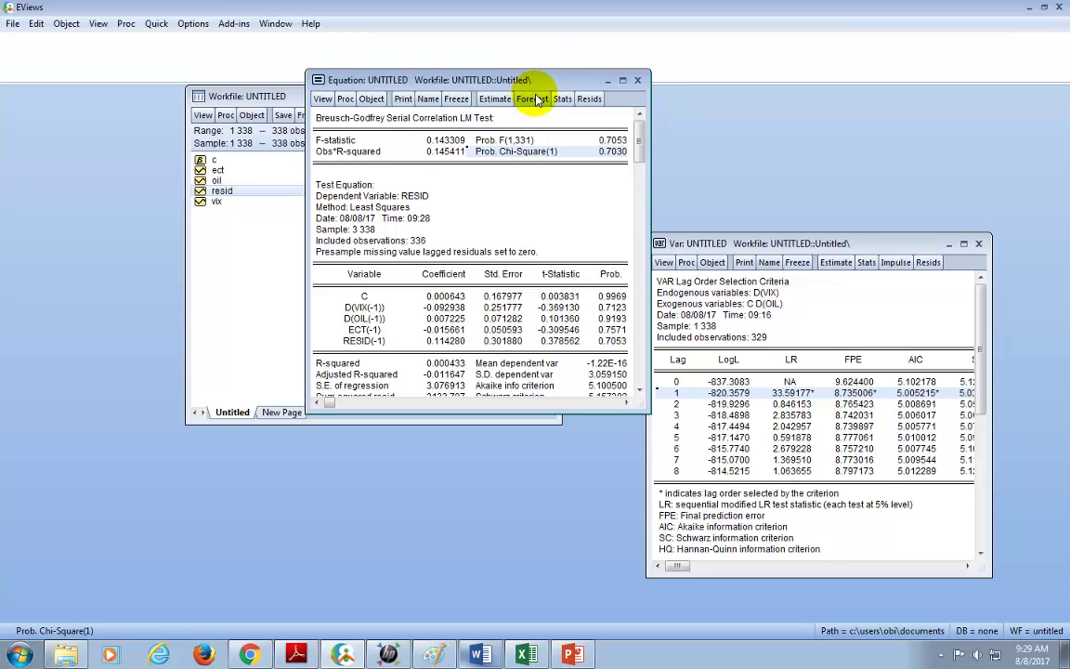
click(322, 99)
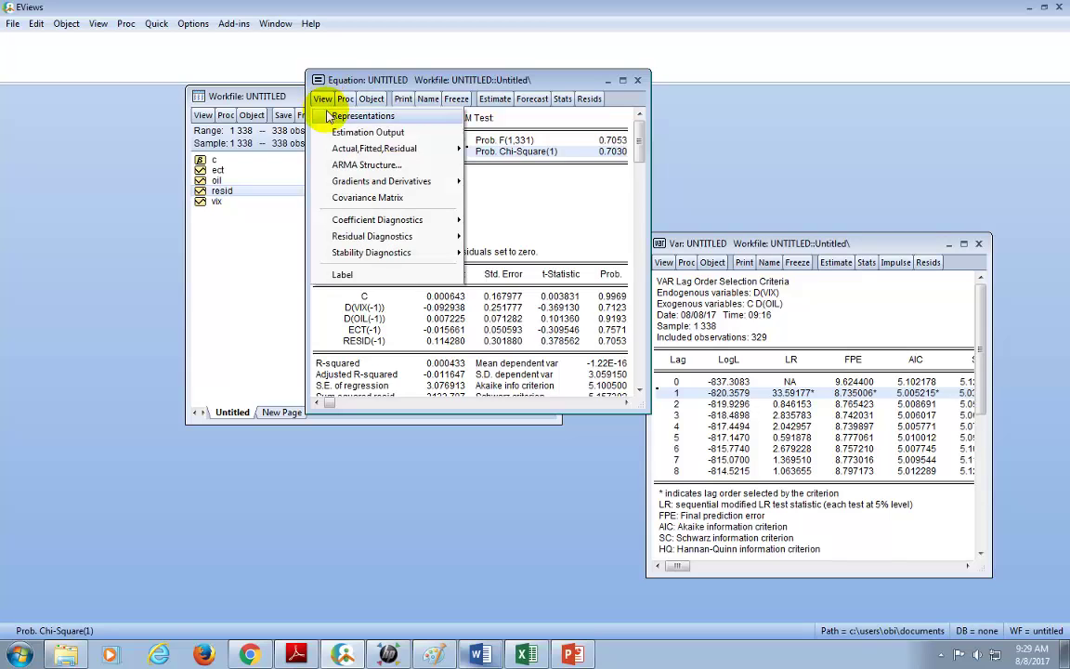
mouse_move(377, 260)
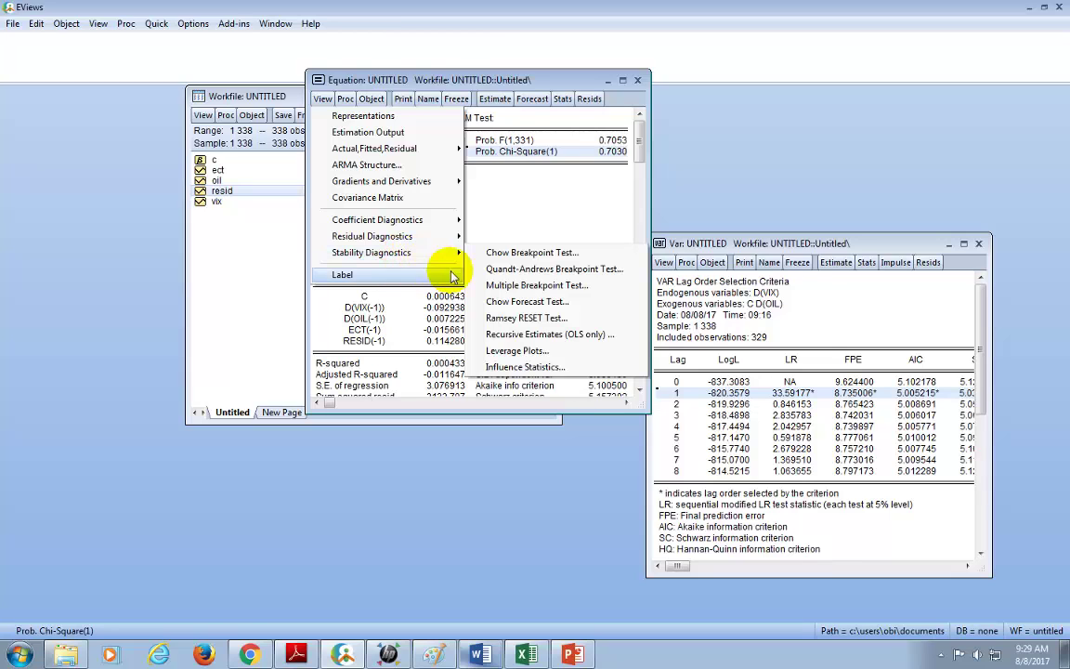
click(513, 334)
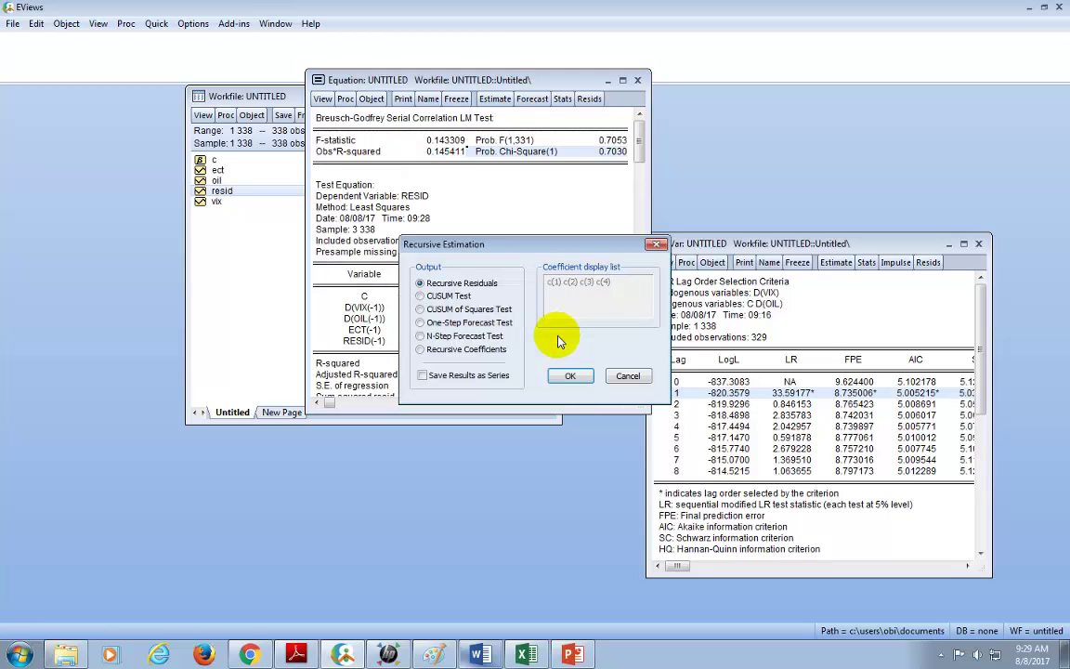
click(420, 296)
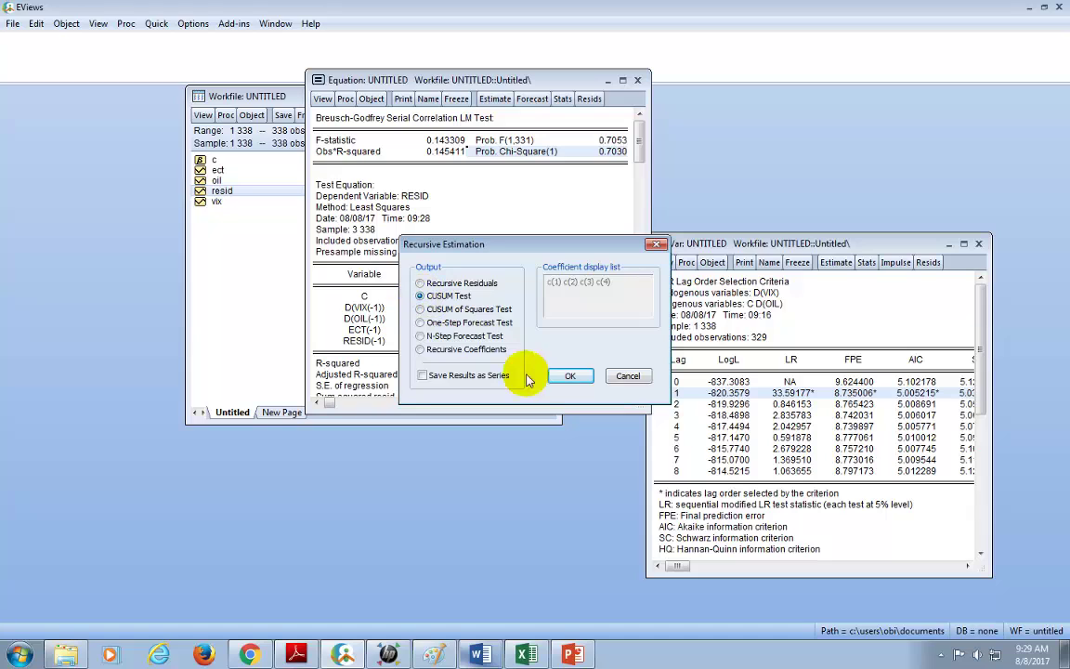
click(571, 375)
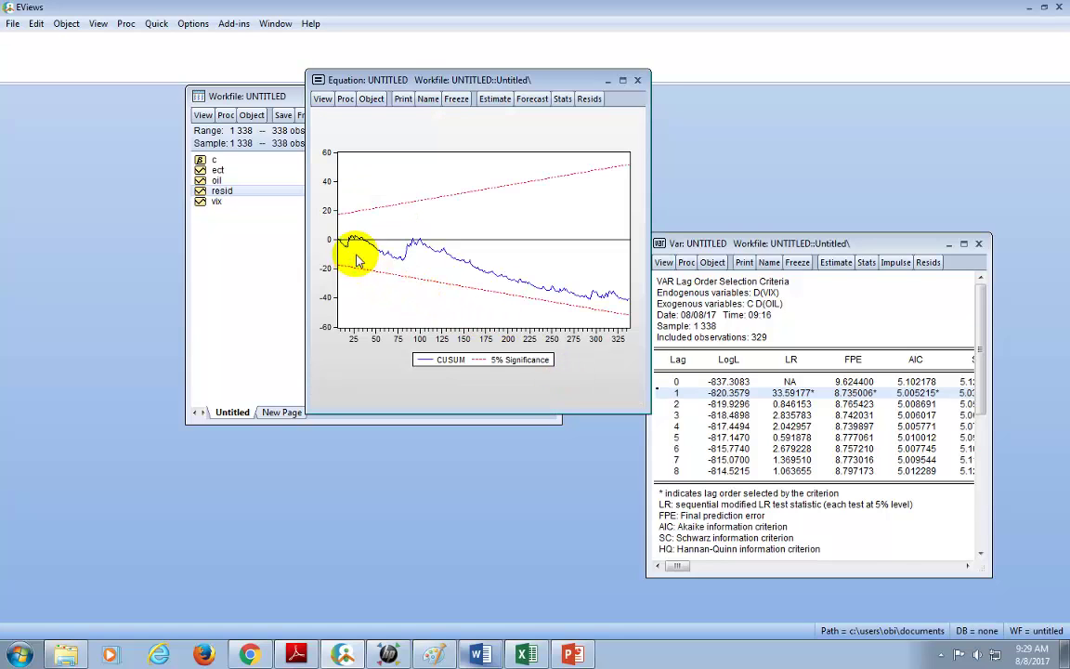